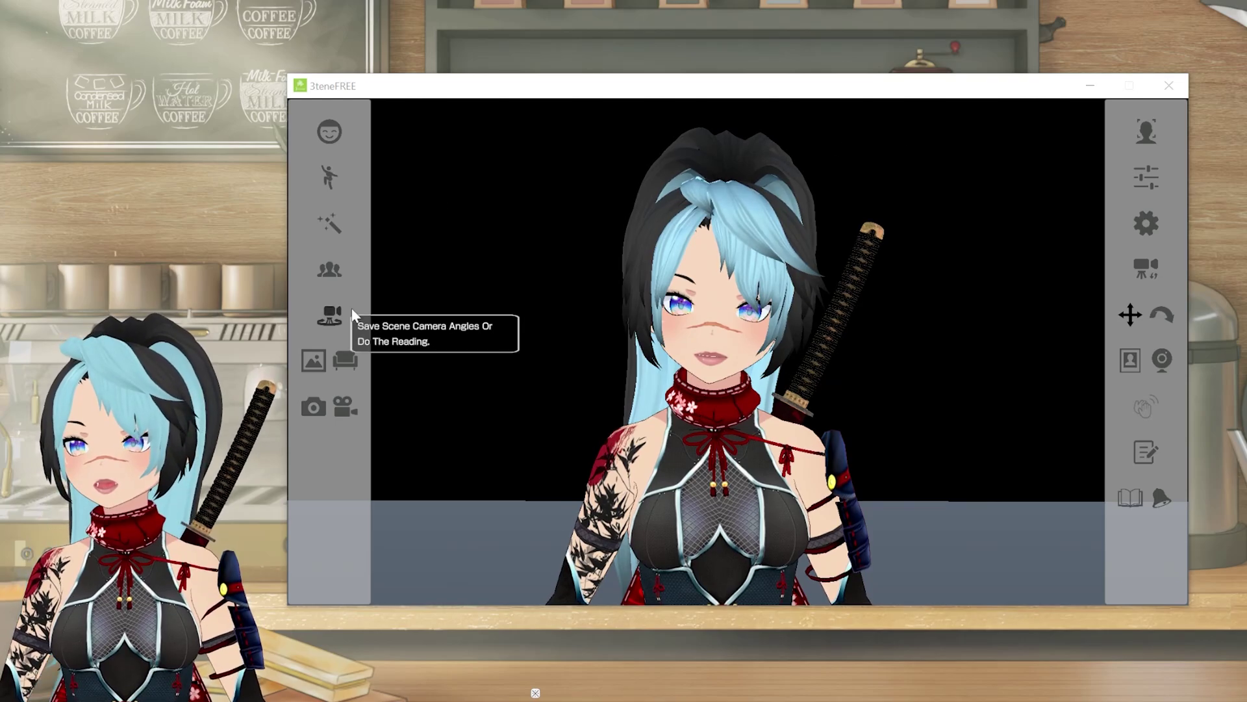
Step: Keep the current avatar, make the stage background a transparent custom colour, and save screenshot 20220210104415.png
click(326, 266)
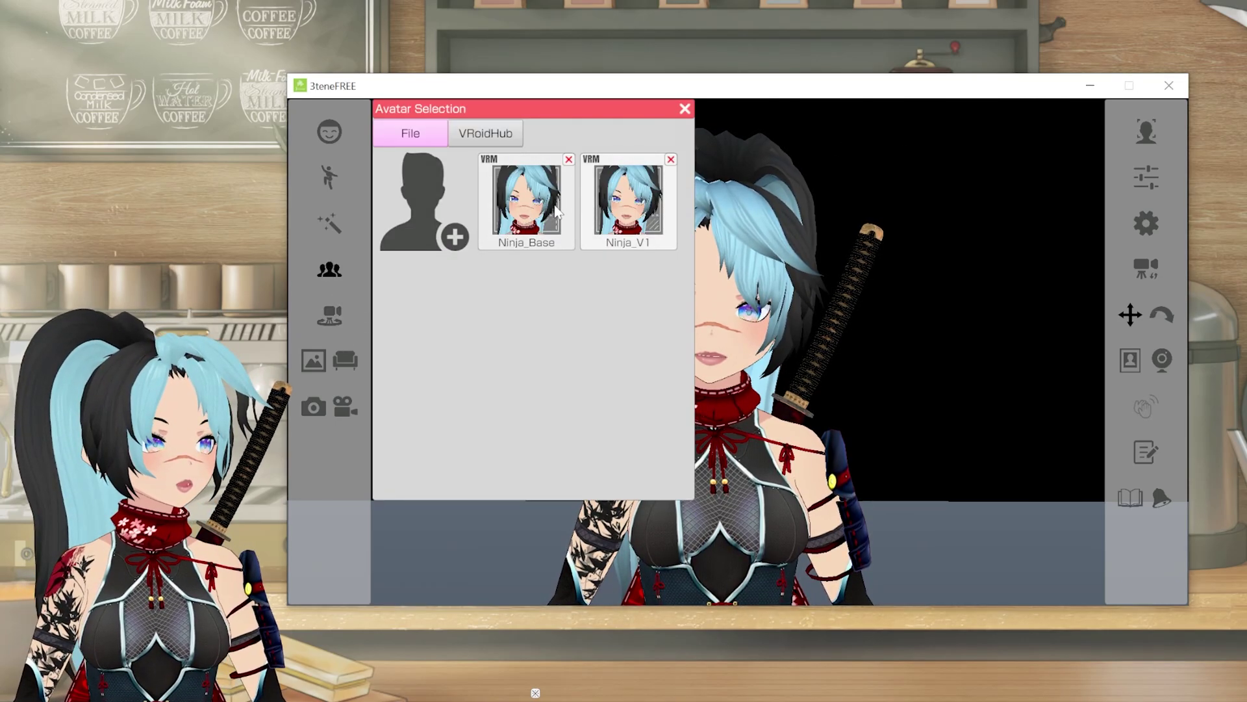
click(686, 109)
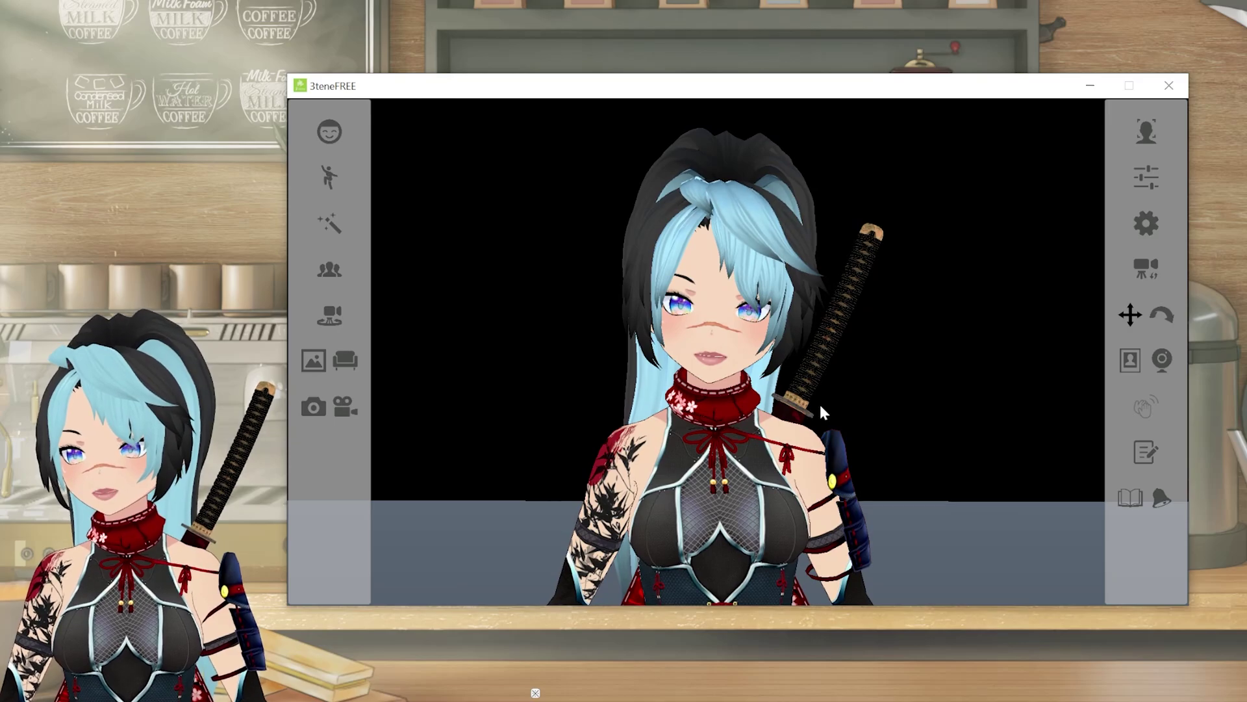
click(313, 366)
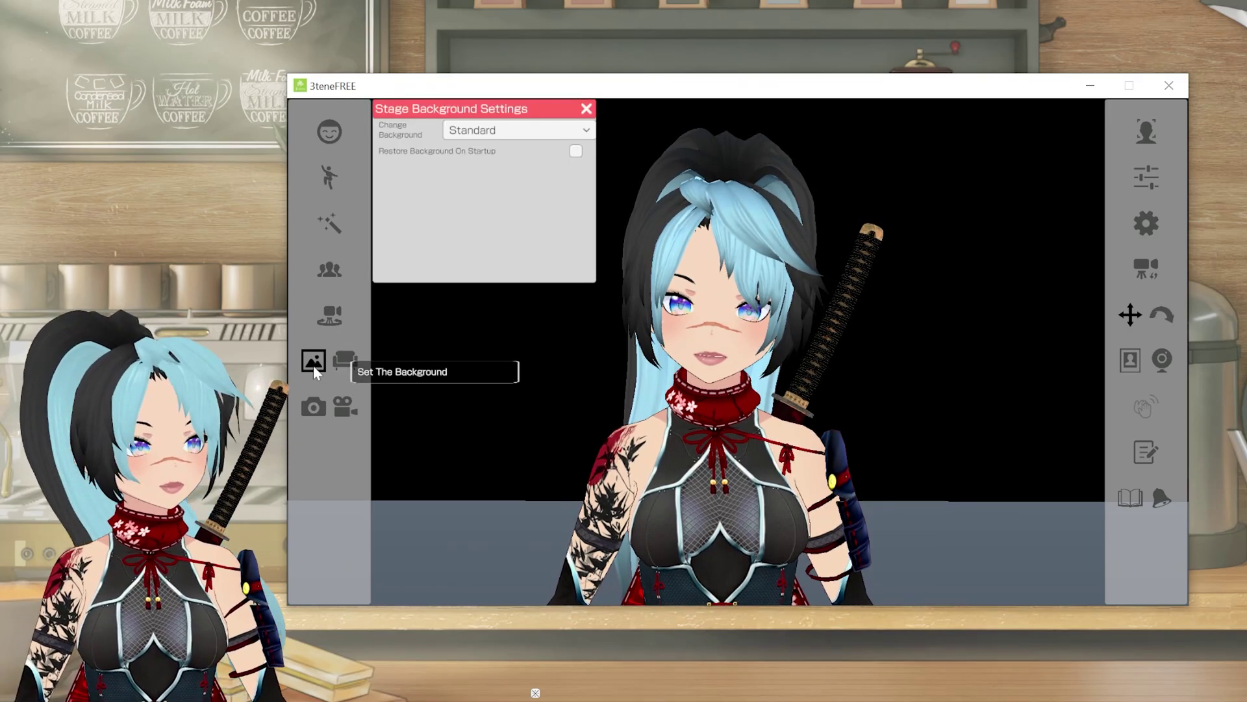
click(488, 131)
click(489, 166)
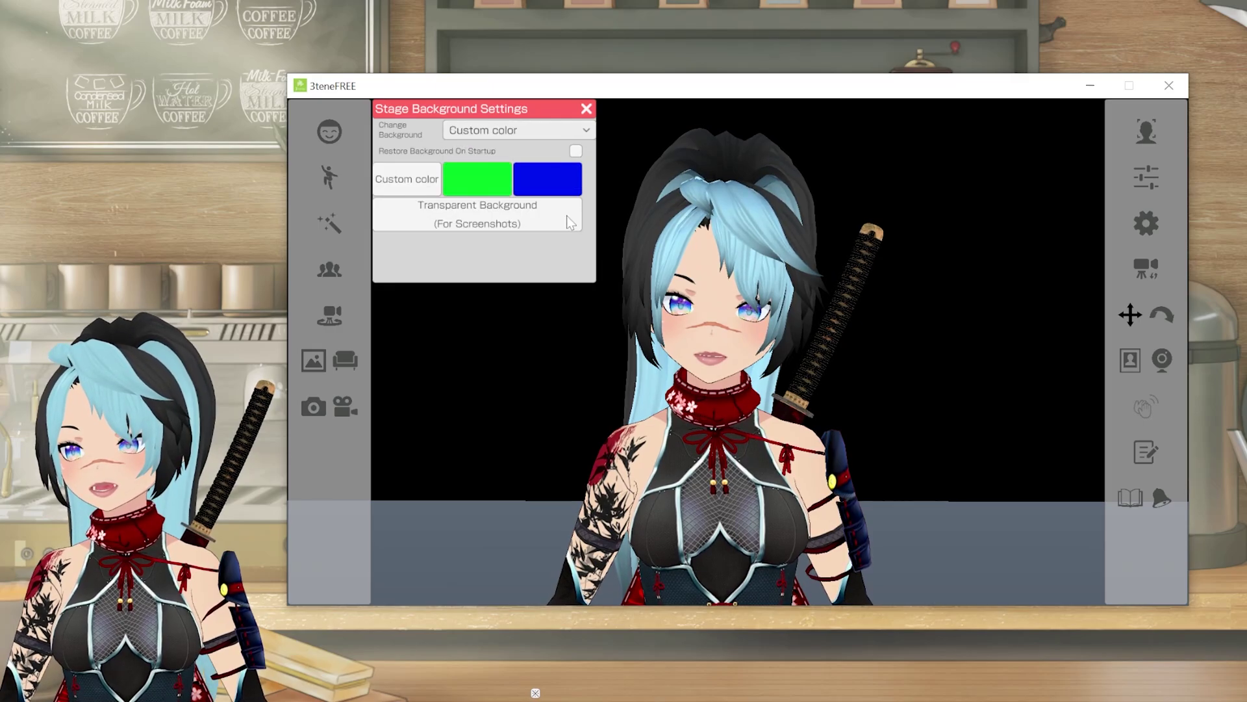
click(543, 222)
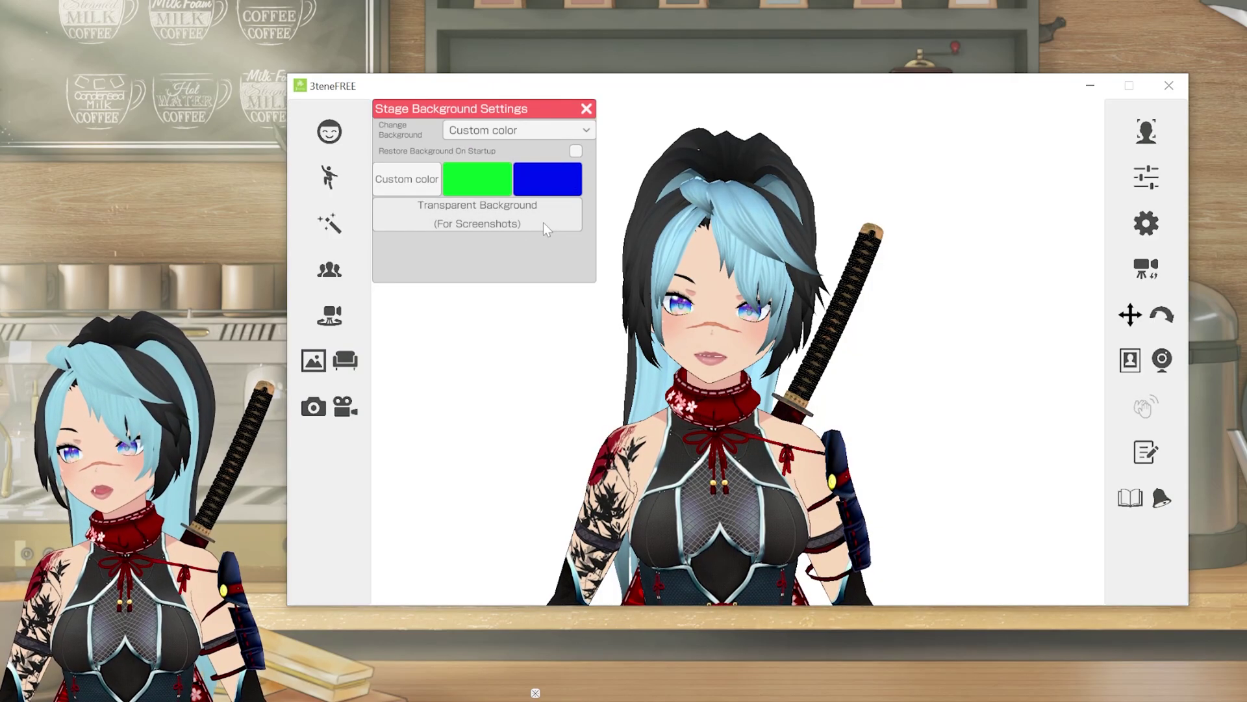
click(587, 109)
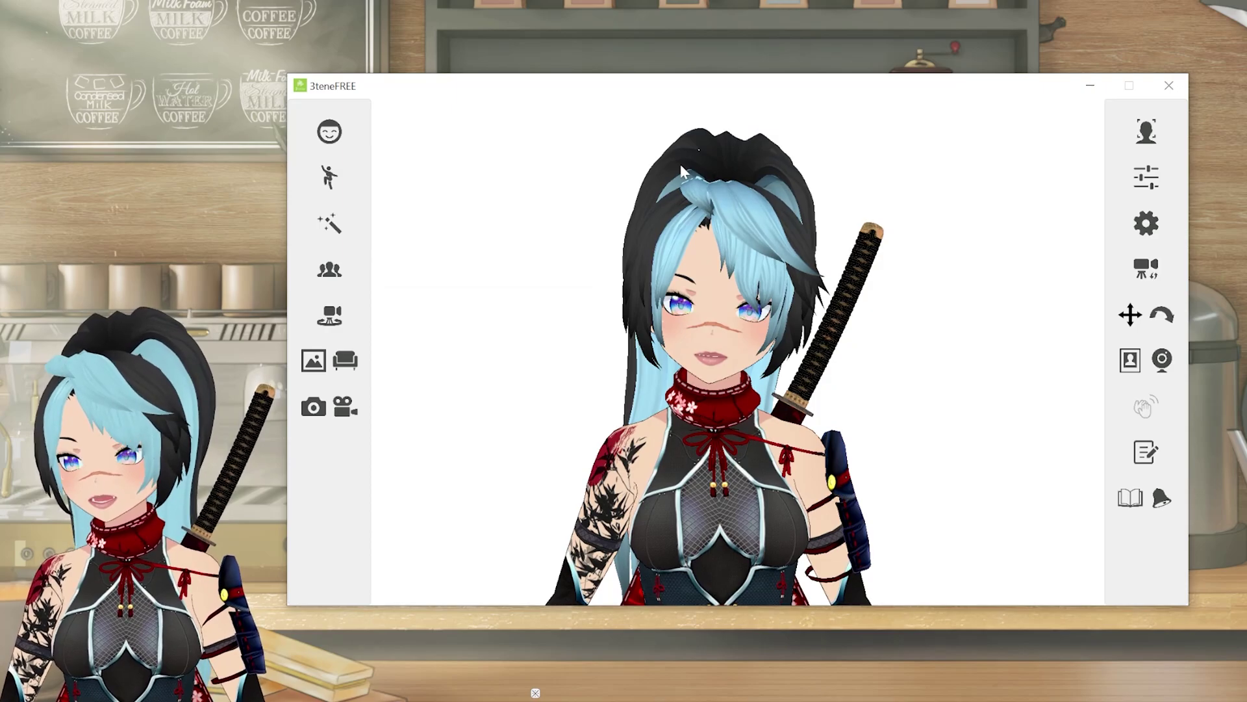
click(313, 407)
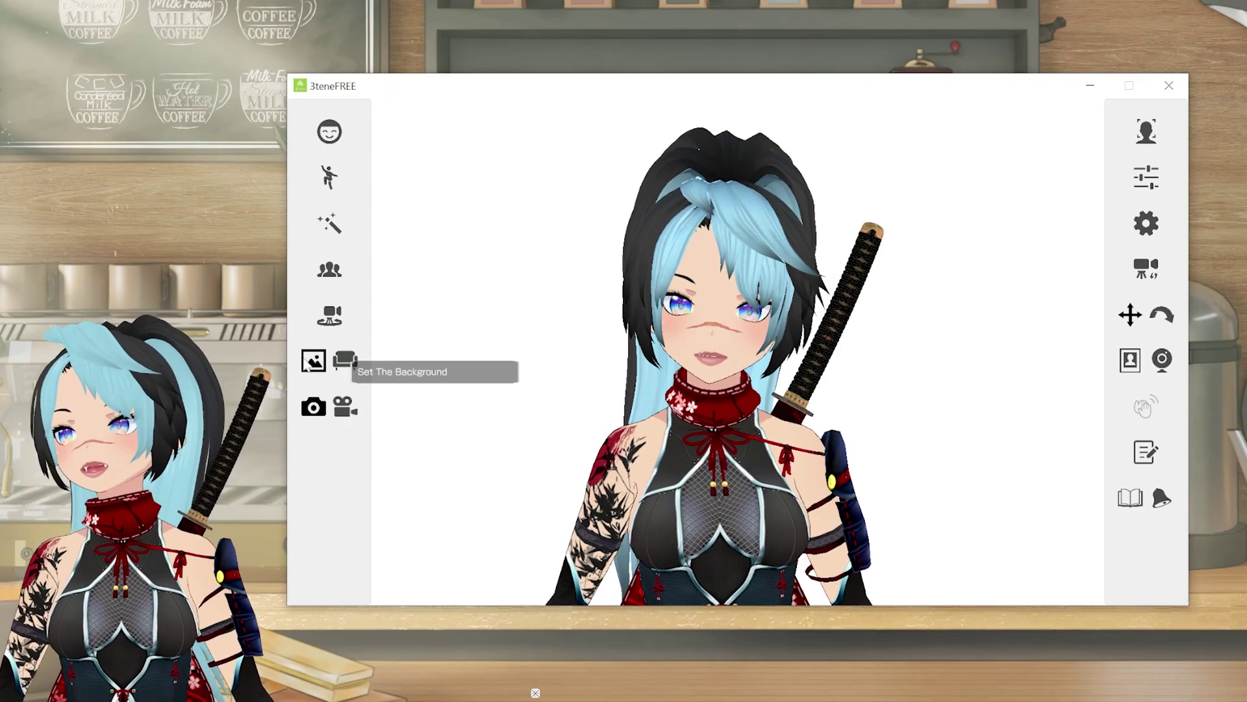
Step: Apply the Mouth-A open-mouth expression and save a screenshot
click(329, 132)
scroll(493, 165, down, 3)
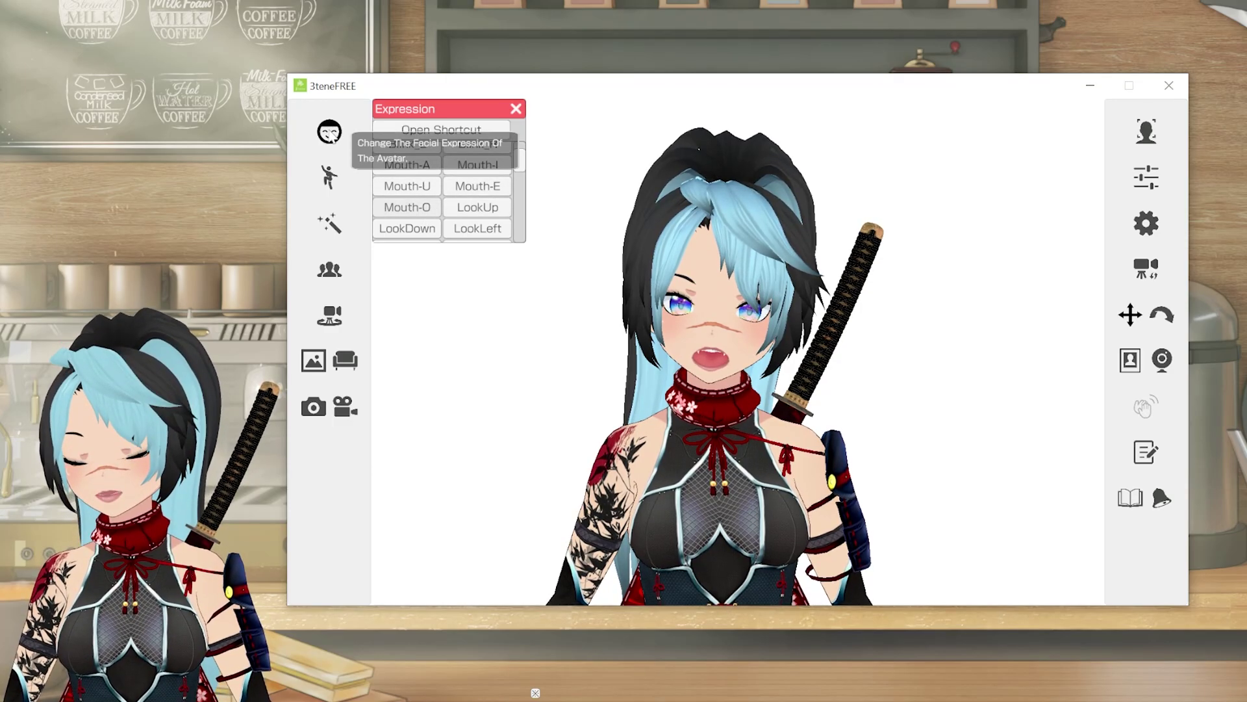
click(427, 165)
scroll(426, 165, up, 1)
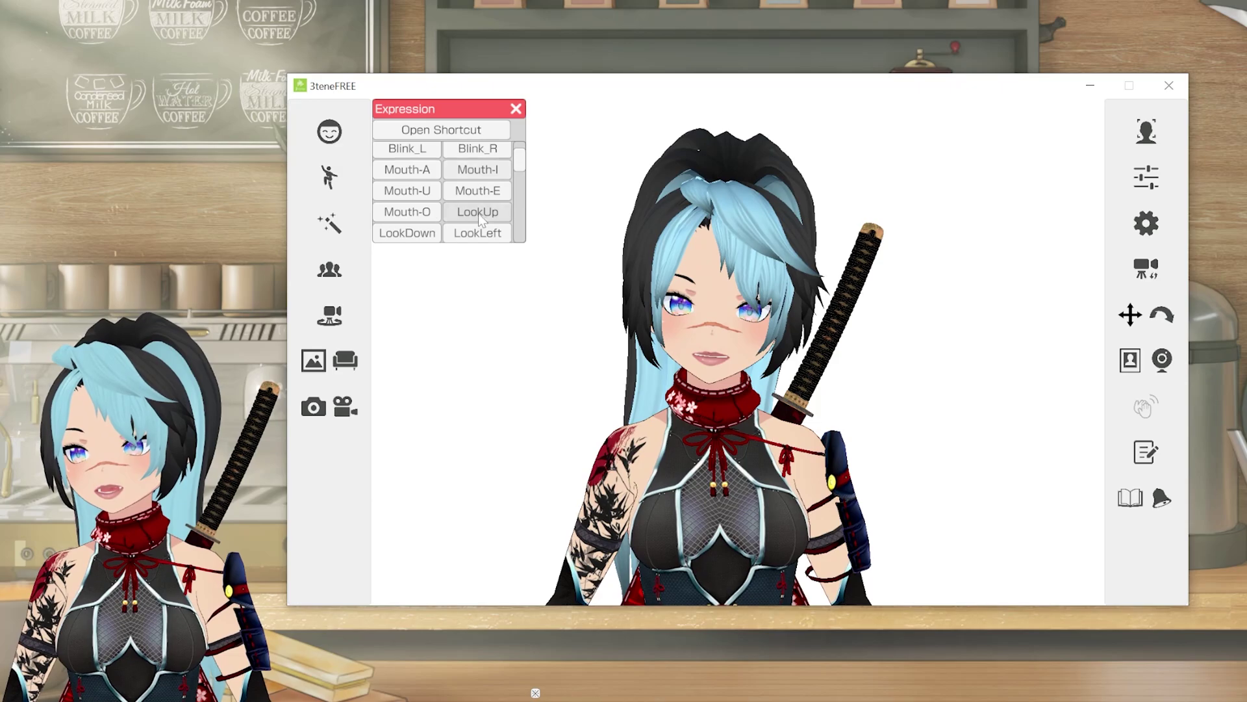
click(315, 407)
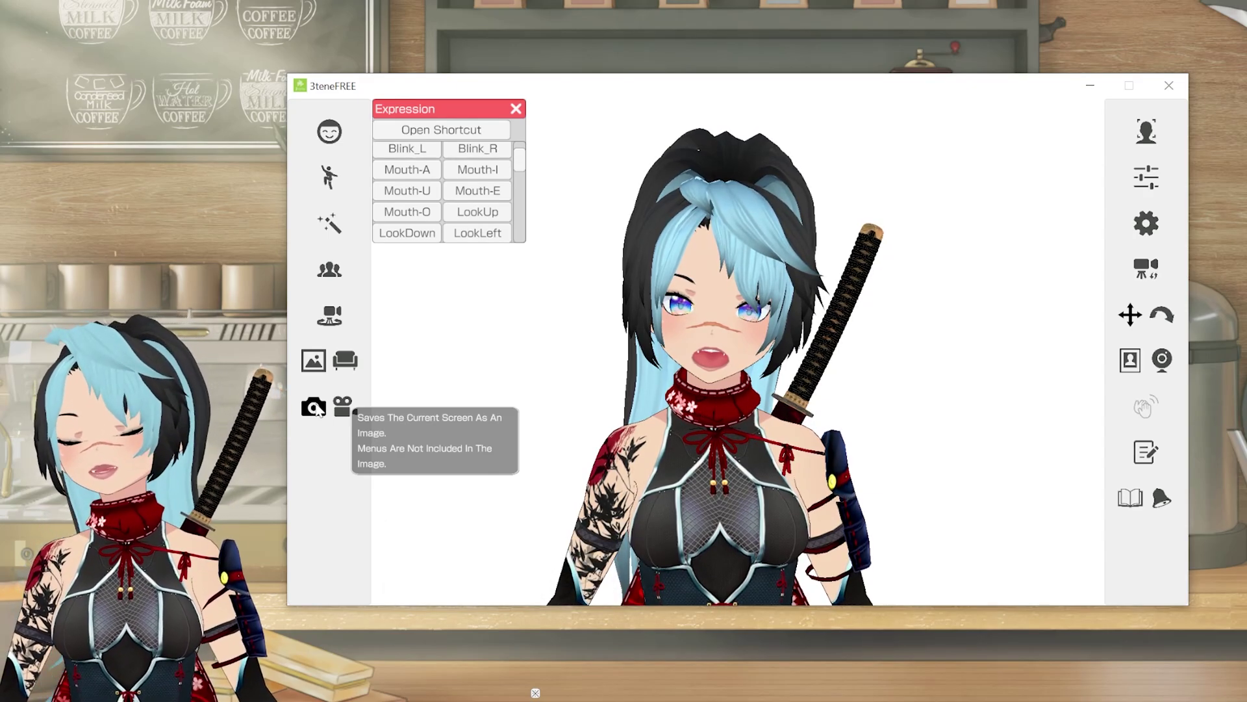
Step: Try the Demon, Butterfly, Angel and Horror wing and expression effects on the avatar
scroll(478, 206, down, 10)
scroll(474, 197, down, 10)
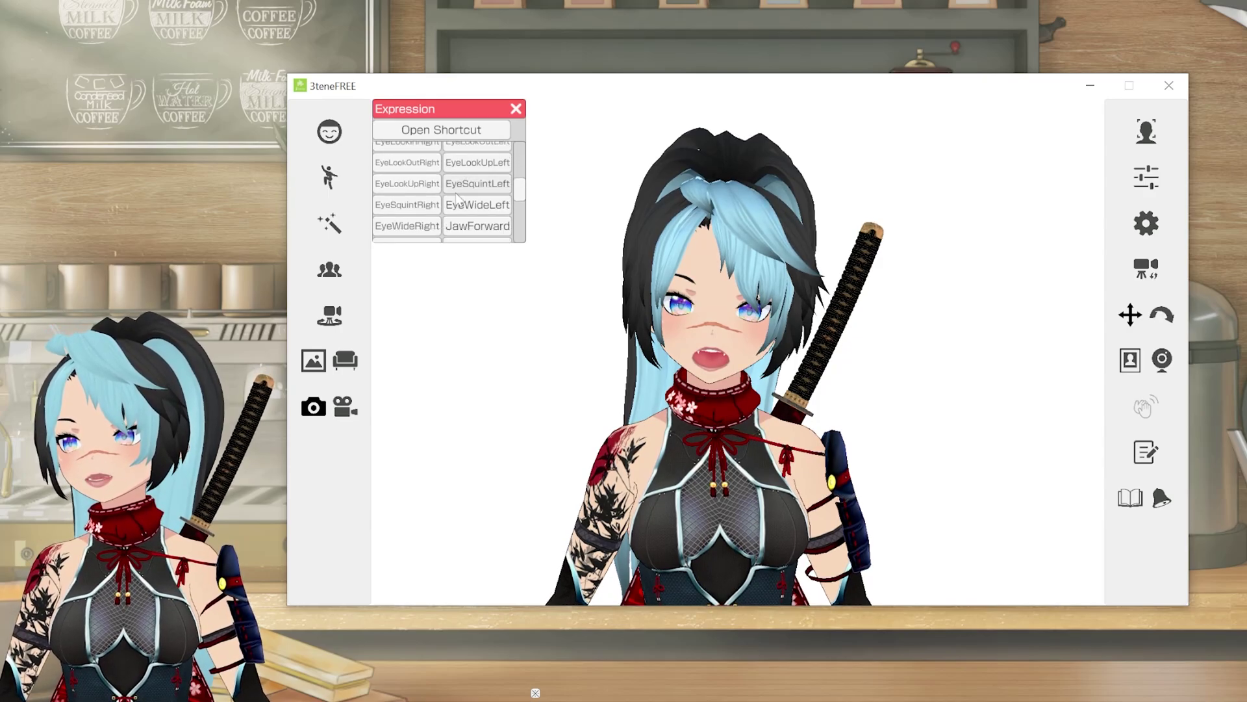
scroll(416, 193, down, 3)
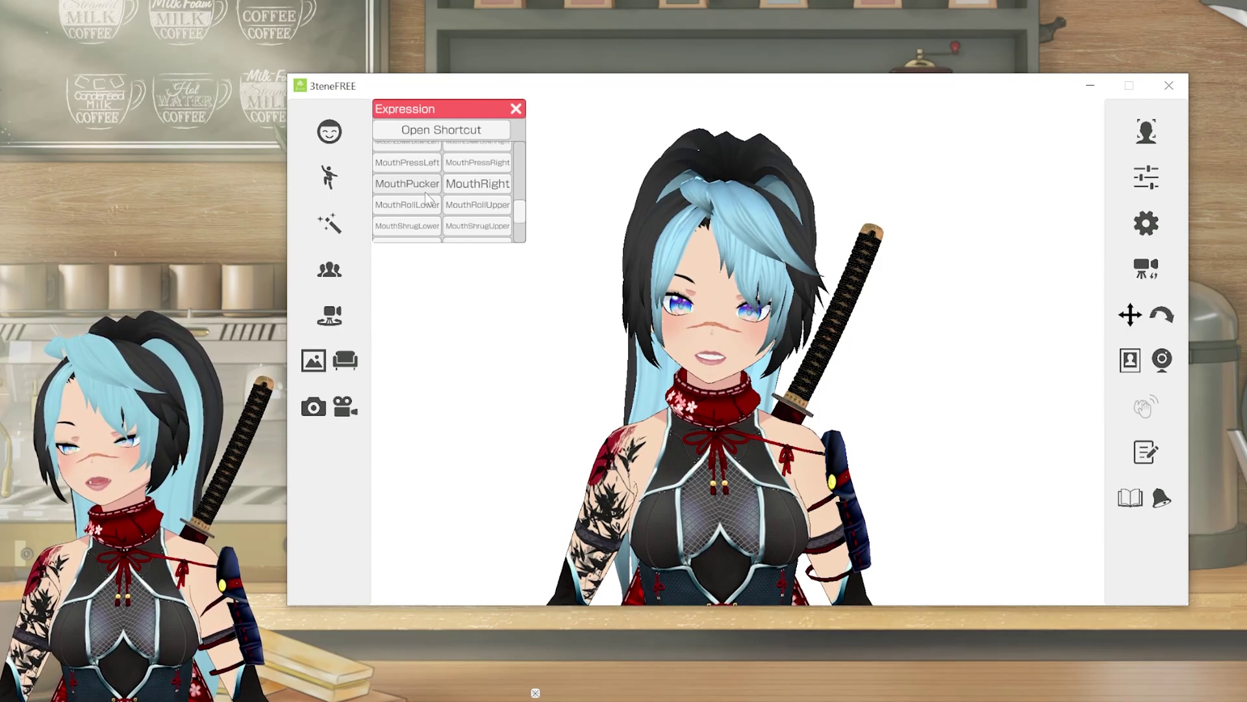
scroll(443, 208, down, 2)
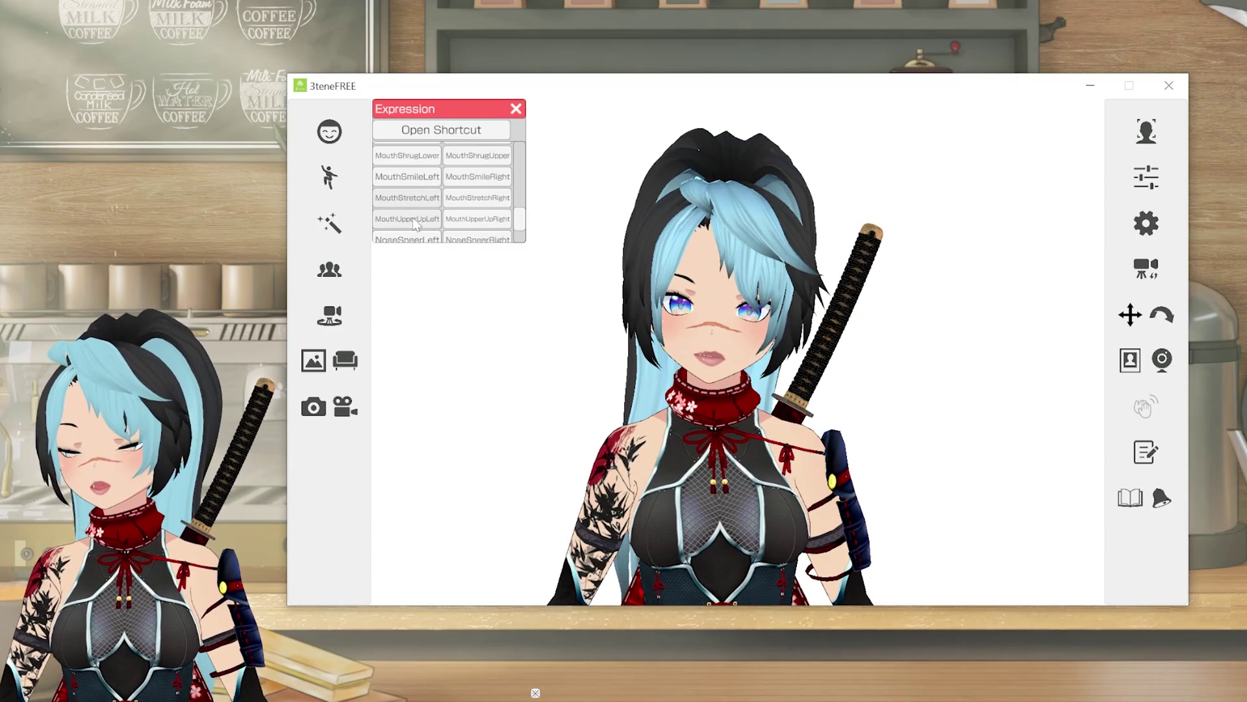
scroll(412, 217, down, 3)
click(406, 214)
click(470, 195)
click(478, 234)
click(416, 228)
scroll(444, 202, down, 1)
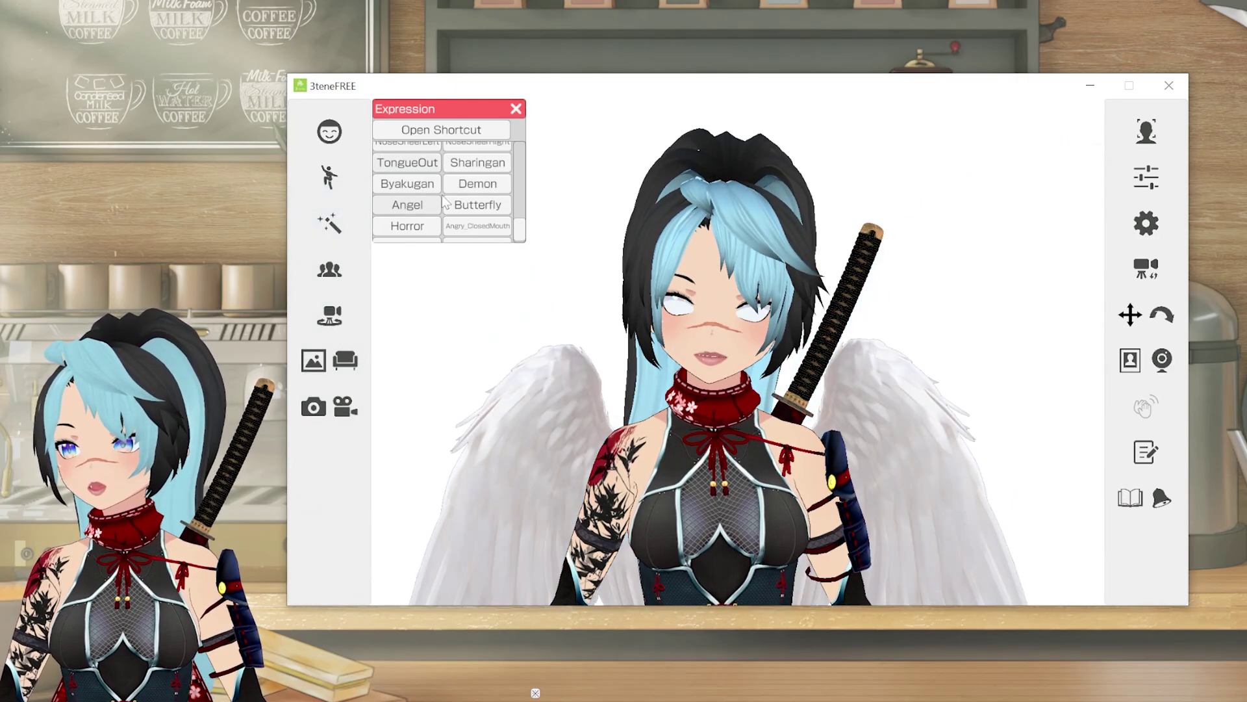
click(414, 231)
scroll(458, 200, down, 1)
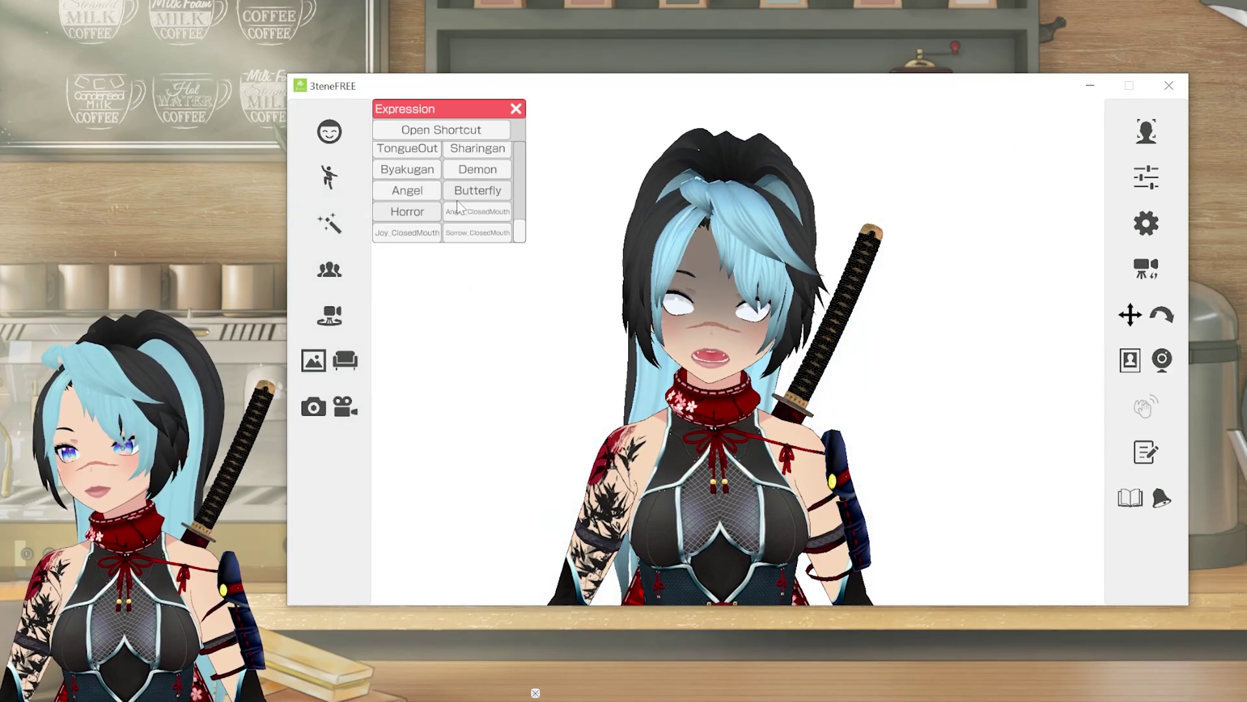
click(453, 195)
click(469, 231)
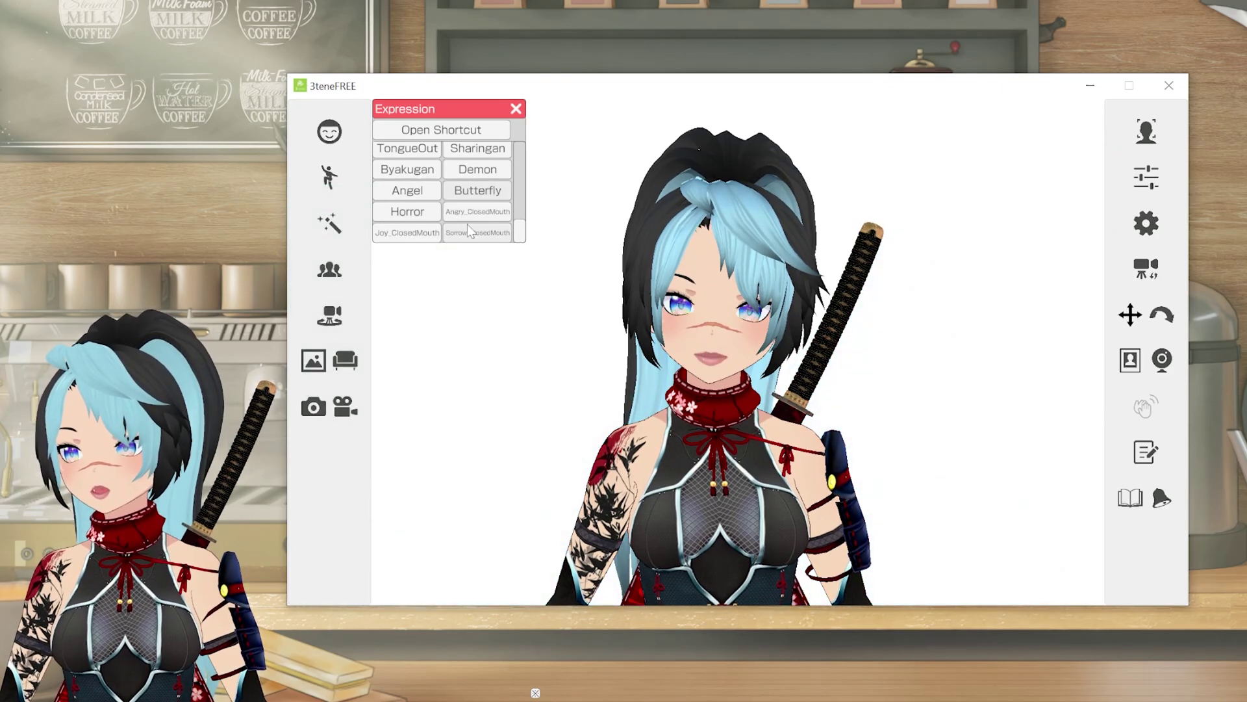
Step: Set the Blink_L wink expression and close the Expression panel
scroll(455, 195, up, 4)
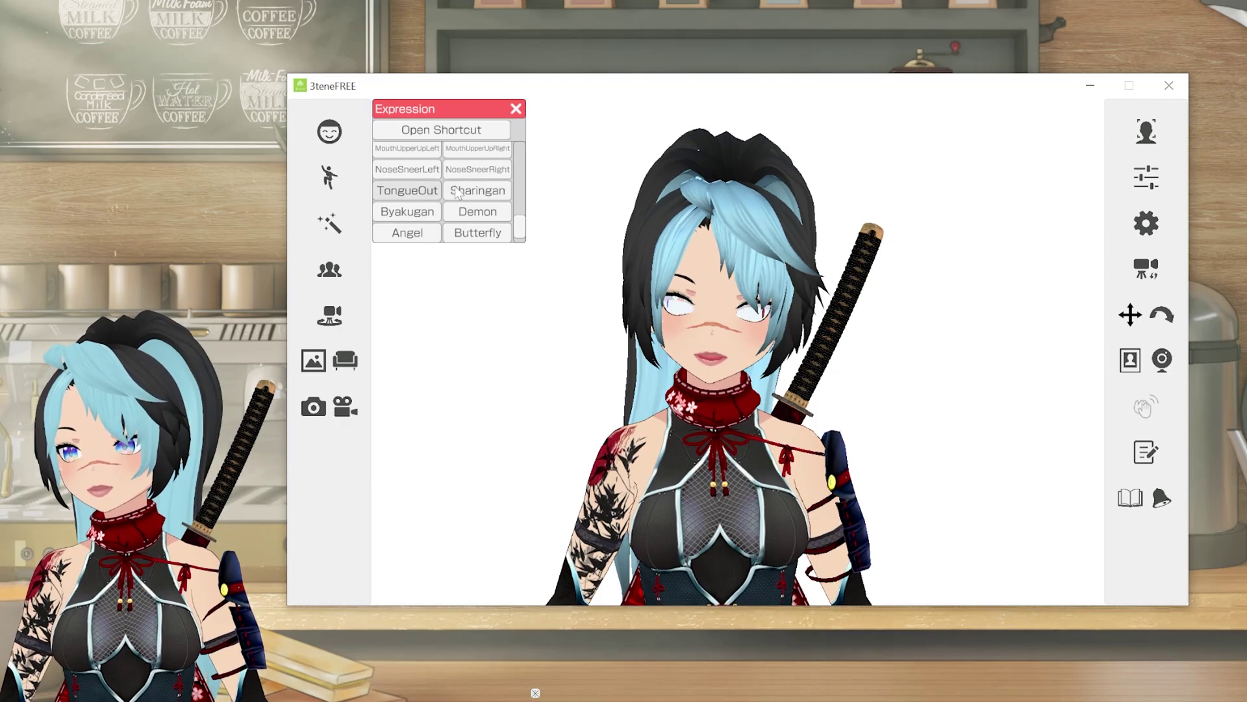
scroll(500, 190, up, 3)
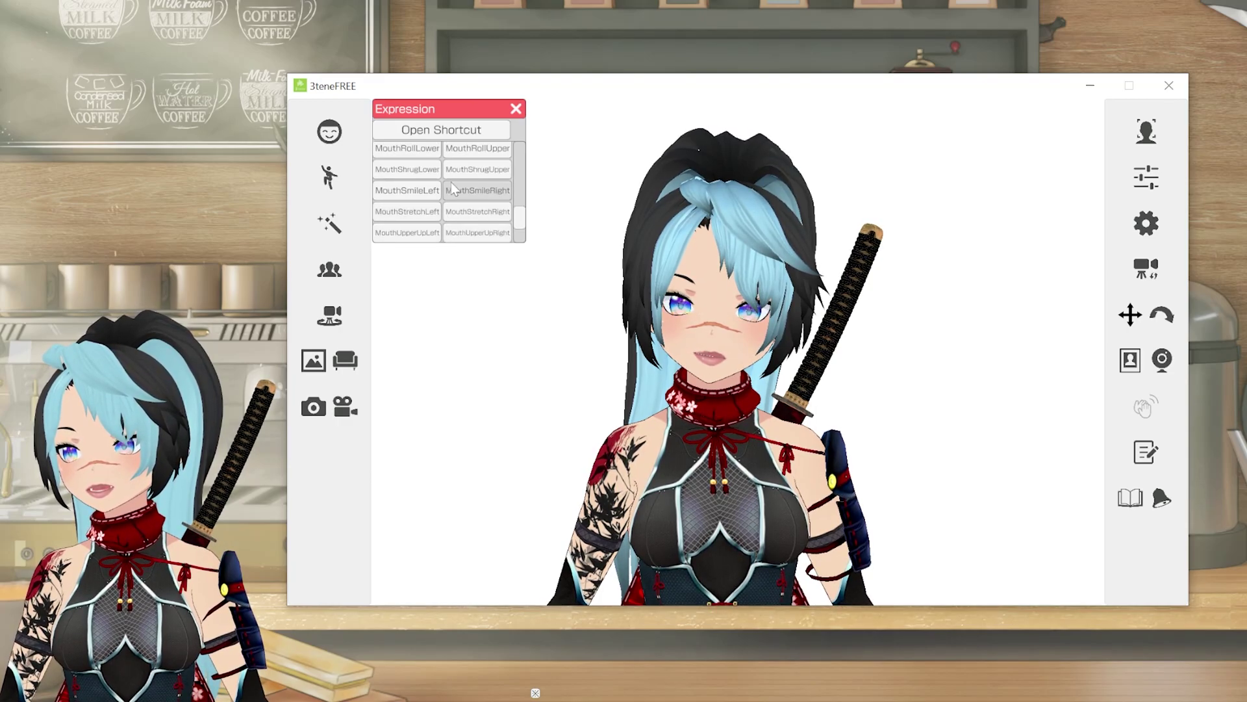
scroll(413, 187, up, 5)
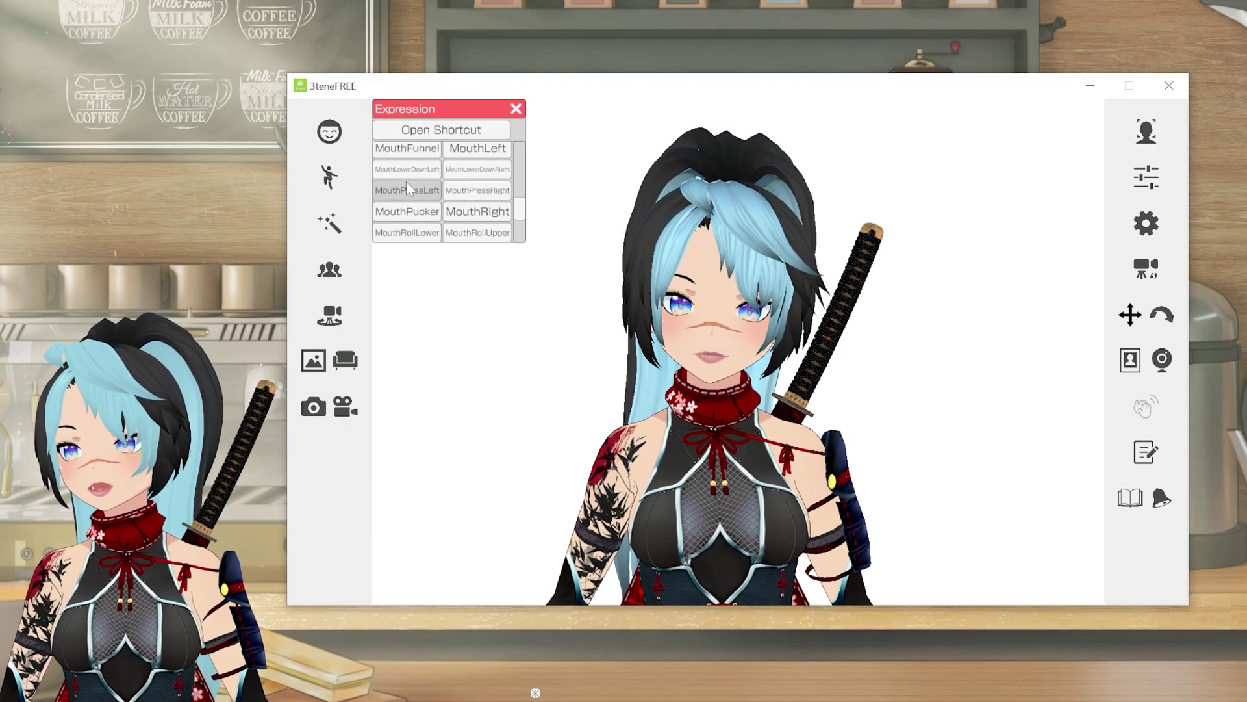
scroll(419, 183, up, 10)
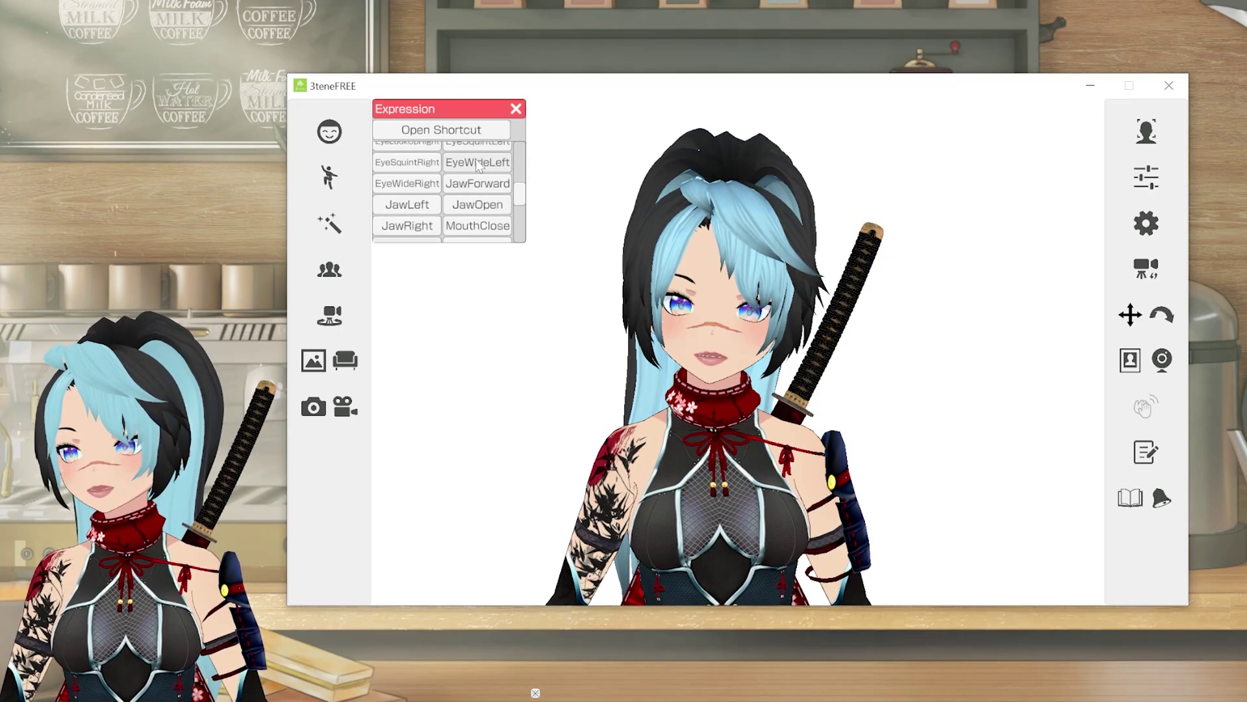
scroll(471, 172, up, 10)
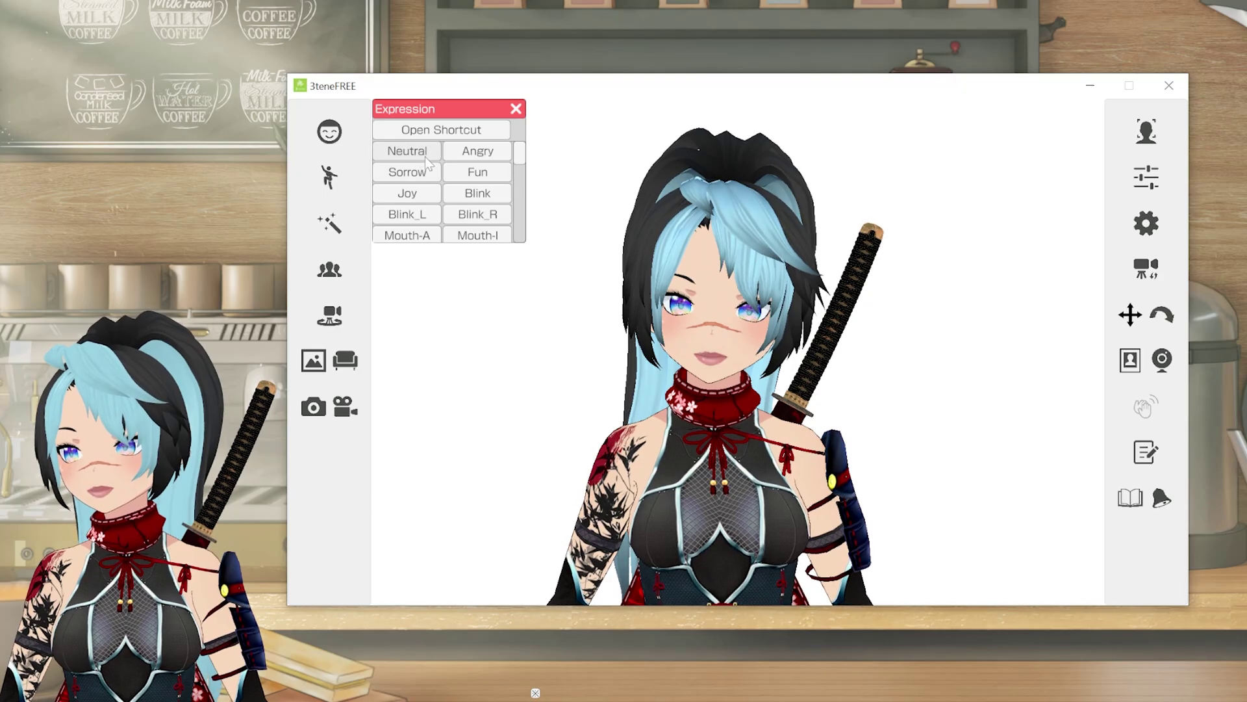
click(416, 214)
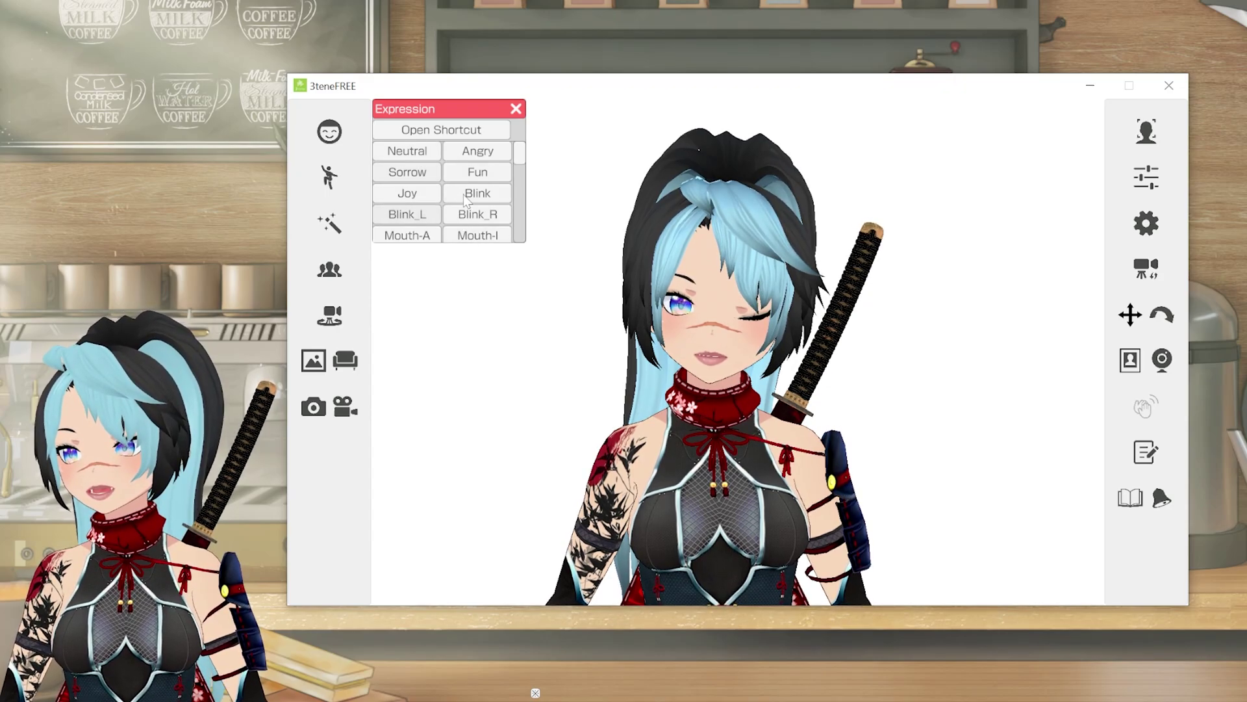
click(519, 108)
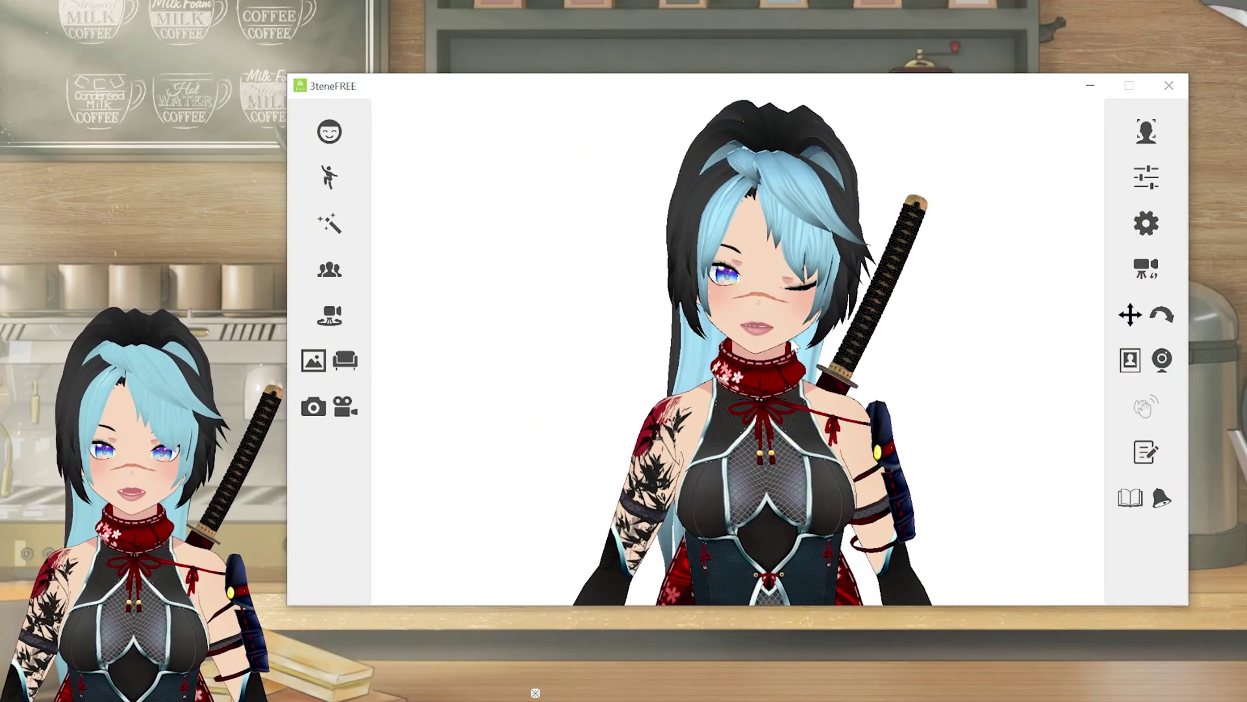
Step: Switch the camera to rotate mode, orbit to the avatar's side, and zoom in and out
click(1162, 315)
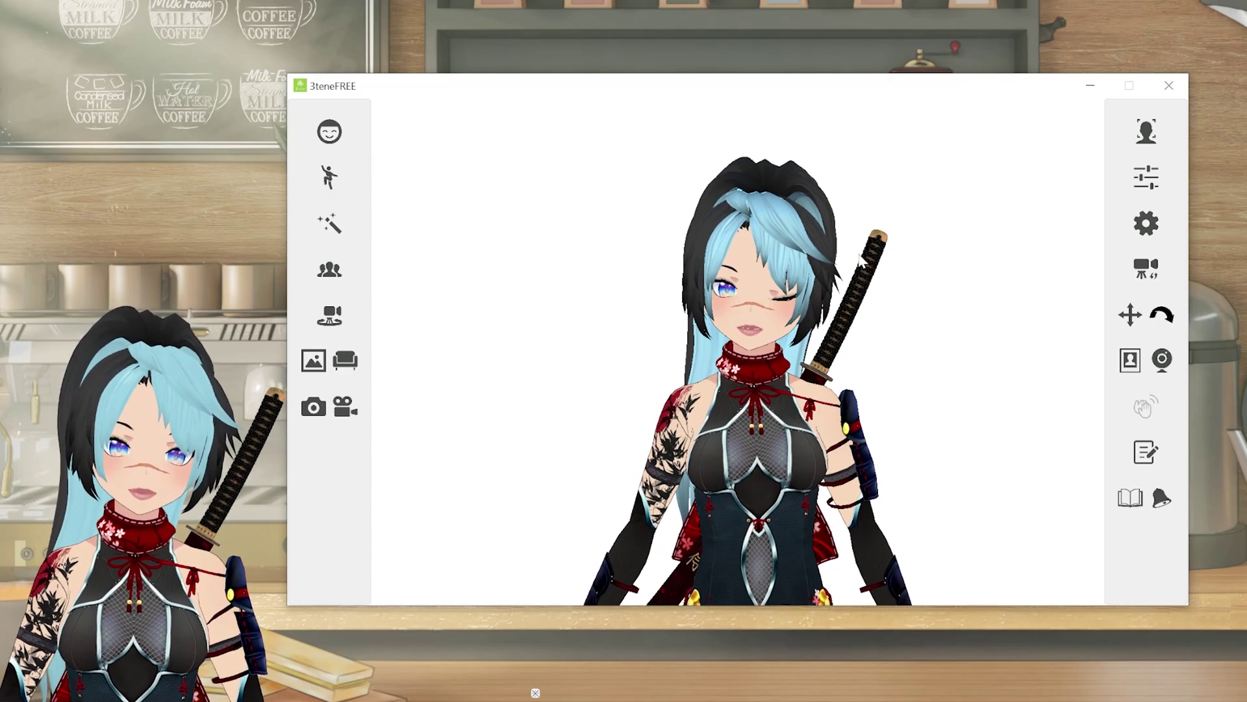
drag(833, 286, 942, 289)
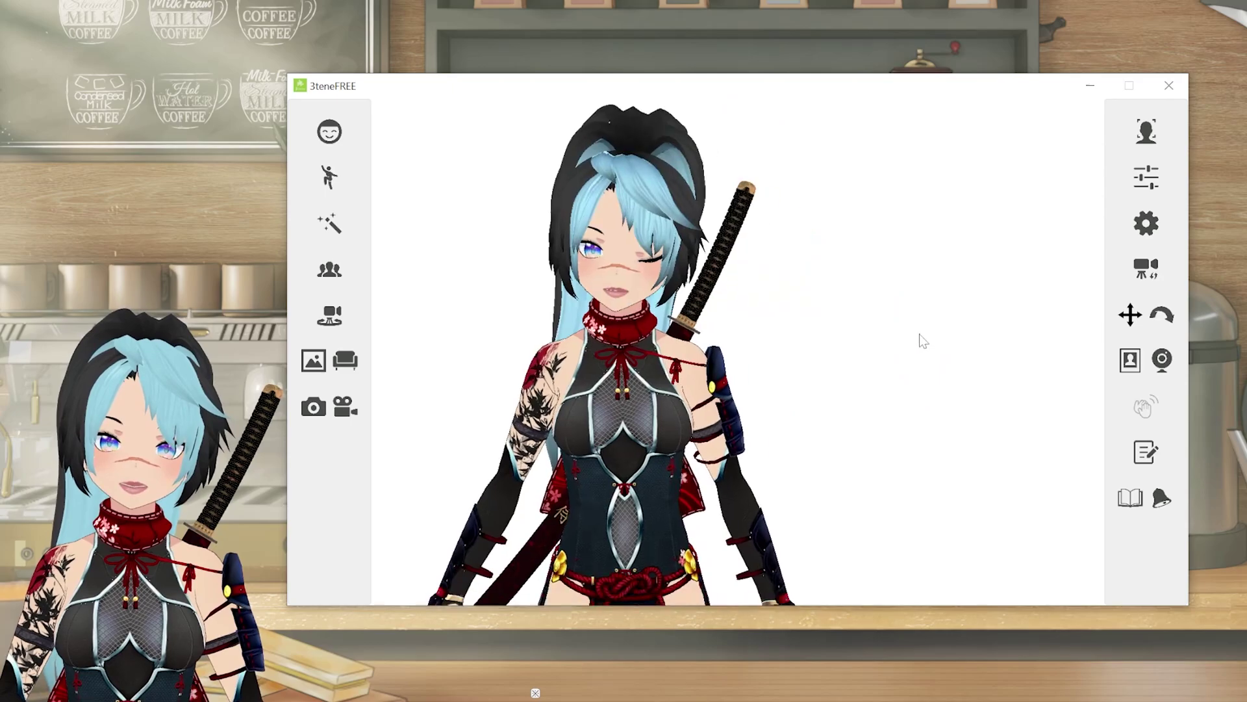
scroll(899, 333, up, 5)
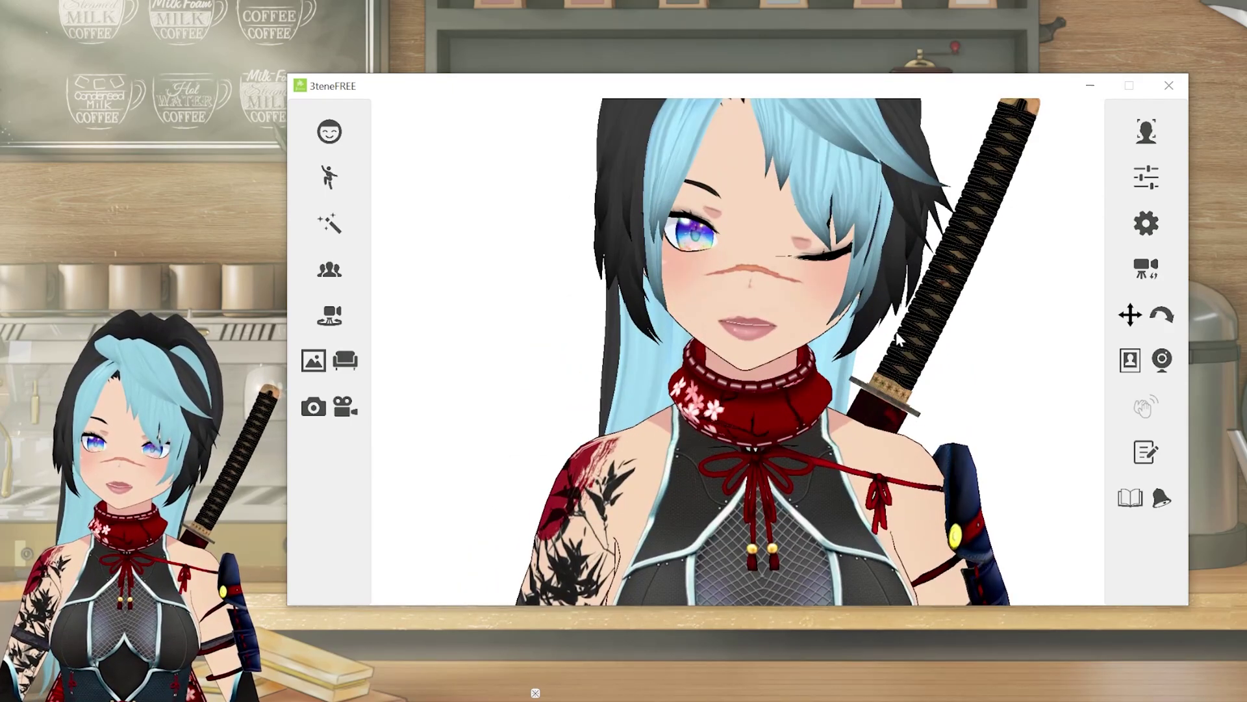
scroll(898, 333, down, 4)
Step: Give the avatar the Joy laughing expression
click(329, 131)
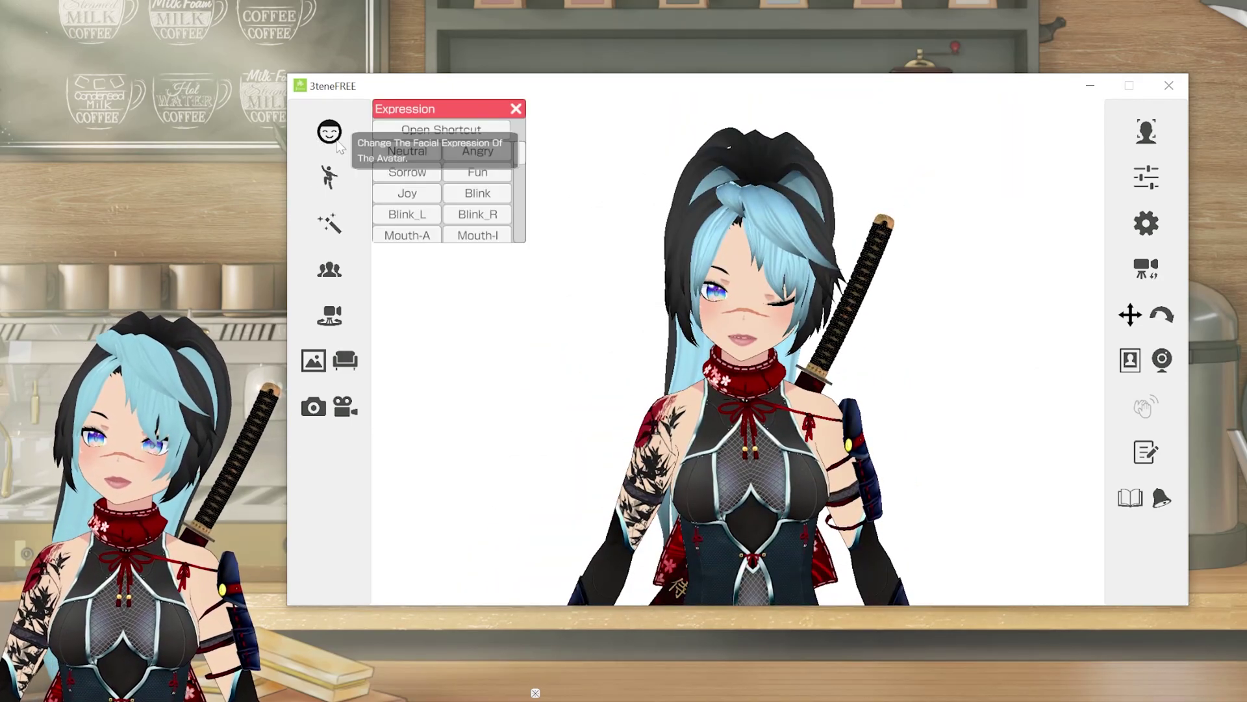
click(436, 193)
click(516, 108)
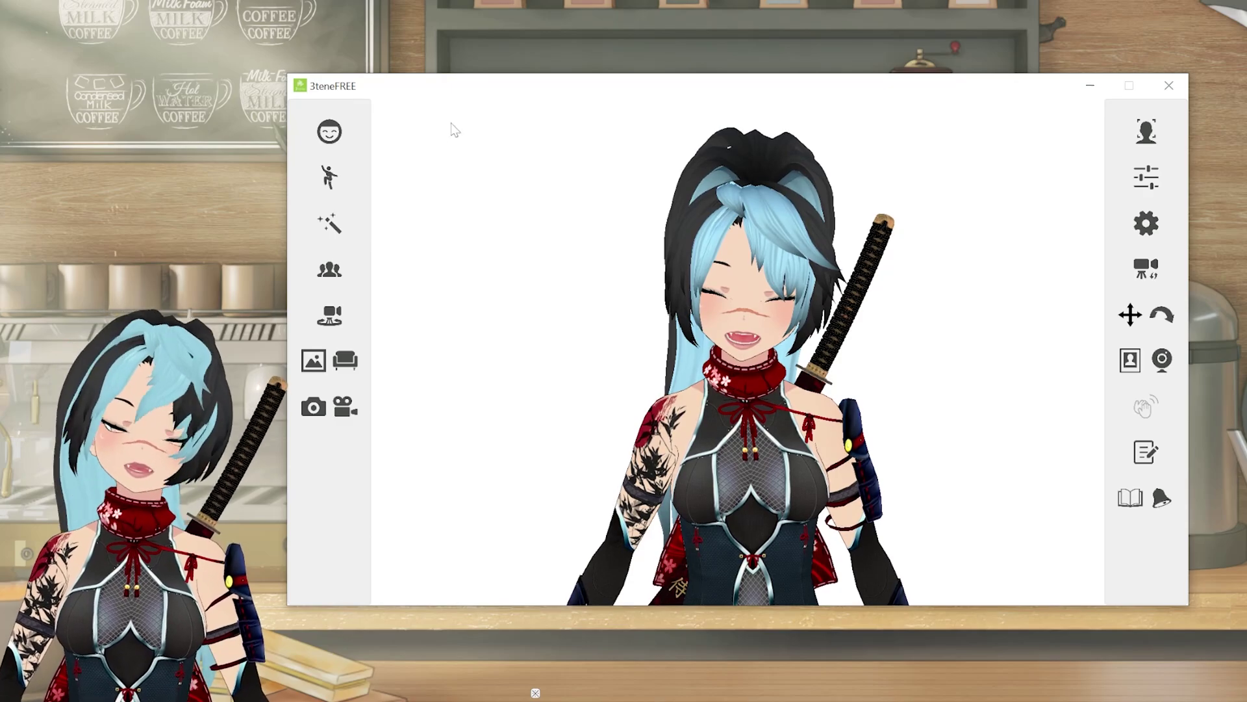
Step: Pose her in Lift one foot, save screenshot 20220210104559.png, then try Cat and What!, leaving her kneeling
click(329, 175)
click(480, 187)
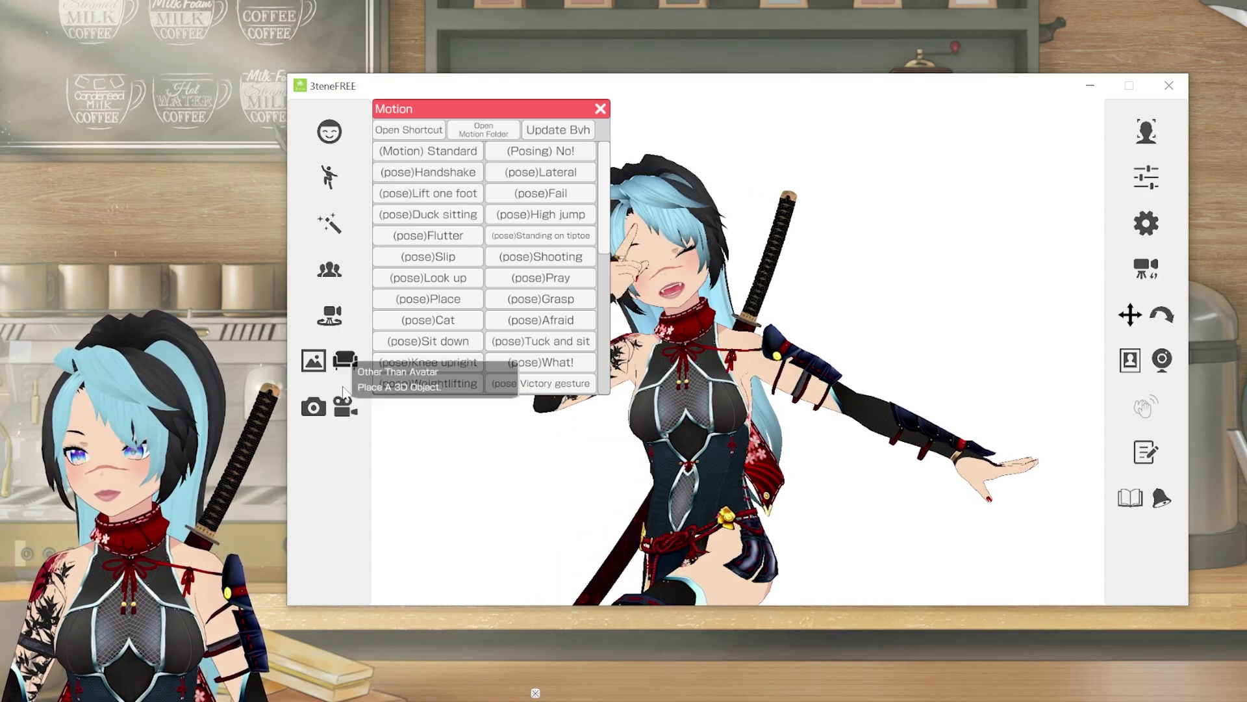
click(313, 407)
scroll(465, 272, down, 1)
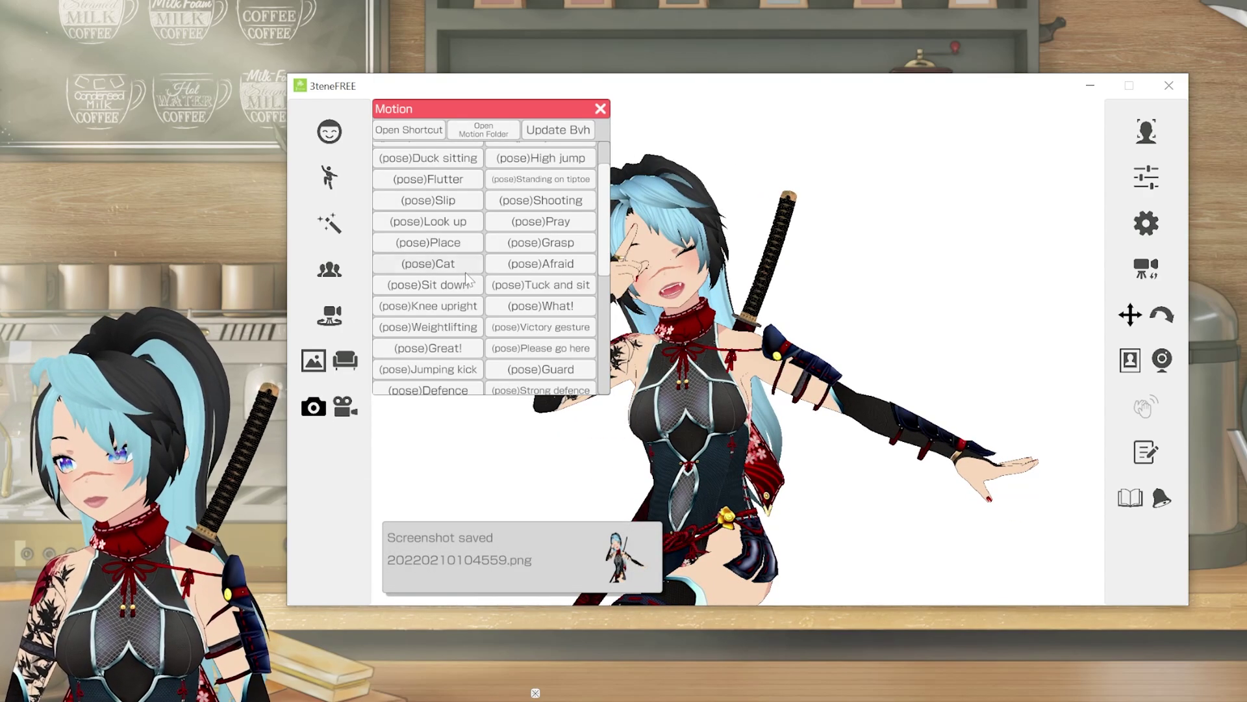
click(465, 267)
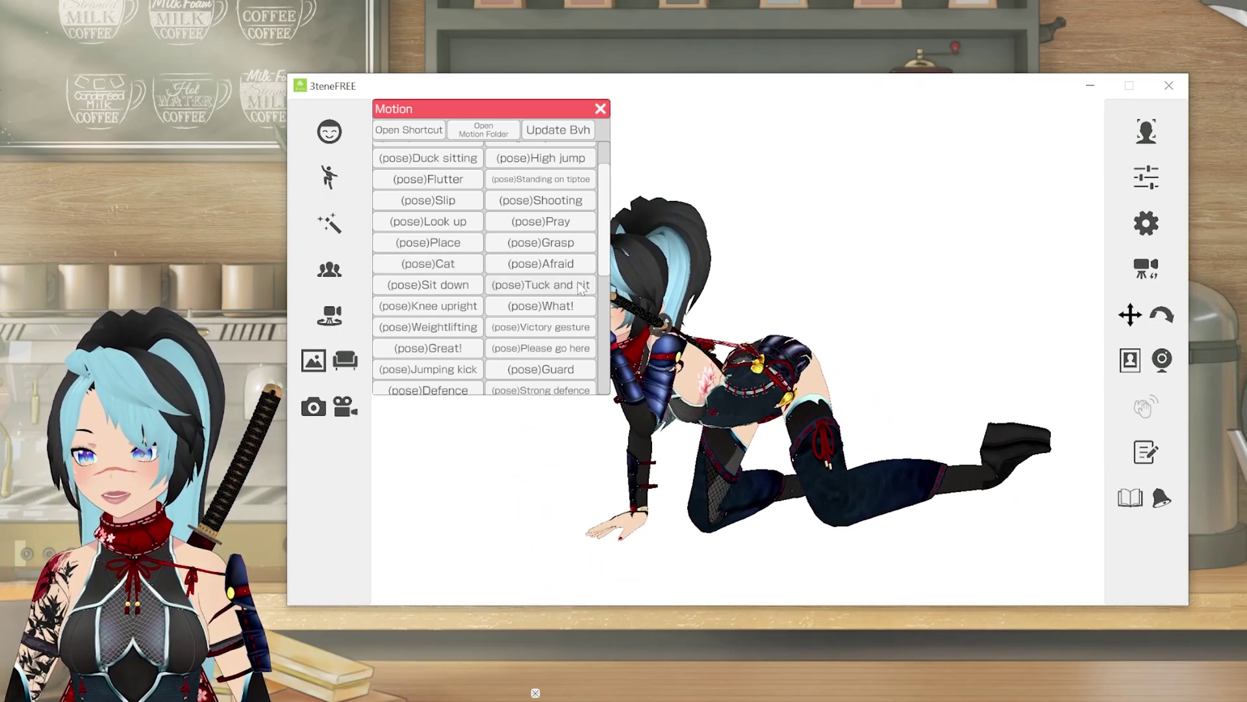
click(532, 311)
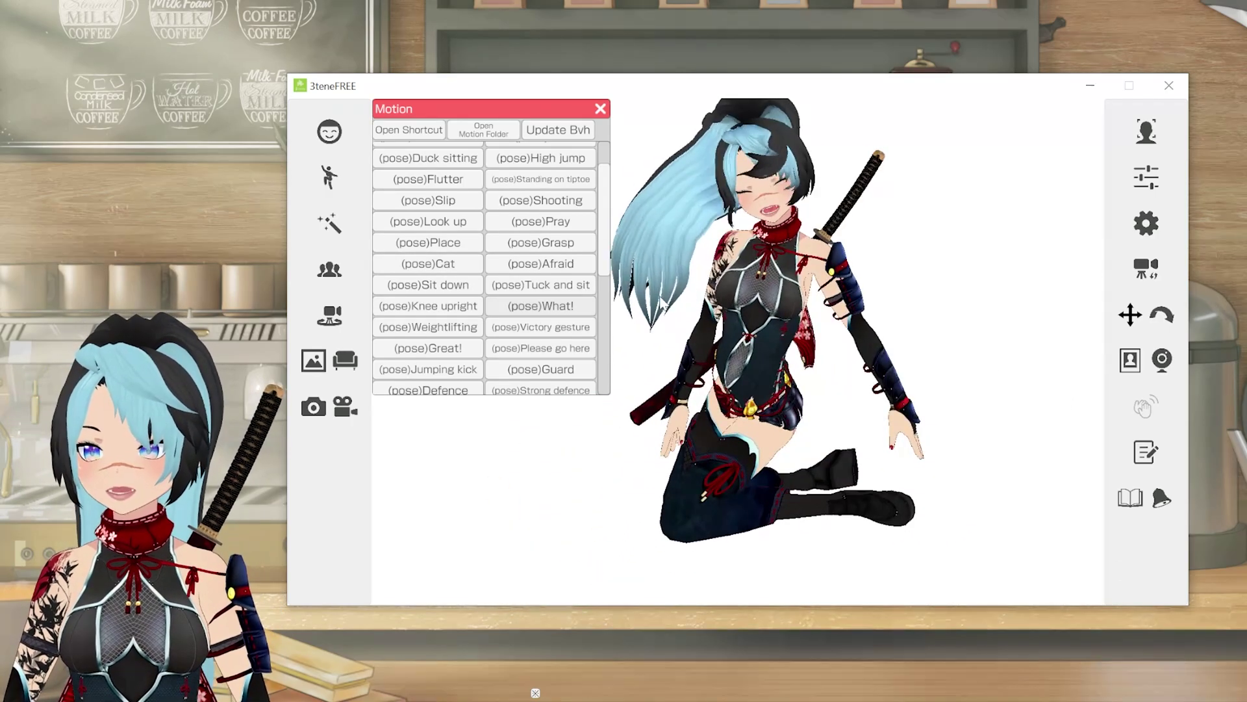
Step: Apply a wink and the Mouth-E expression, then save a screenshot of the kneeling pose
click(329, 131)
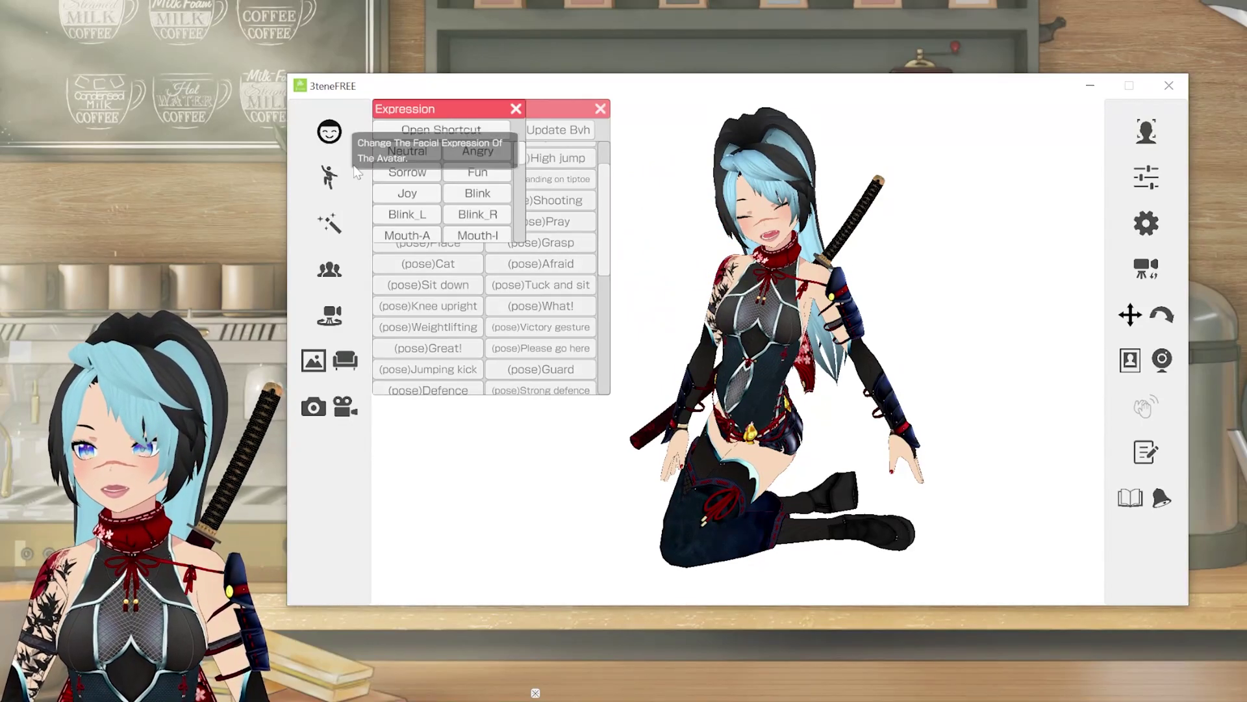
scroll(465, 198, down, 3)
click(465, 198)
scroll(408, 206, down, 2)
click(314, 408)
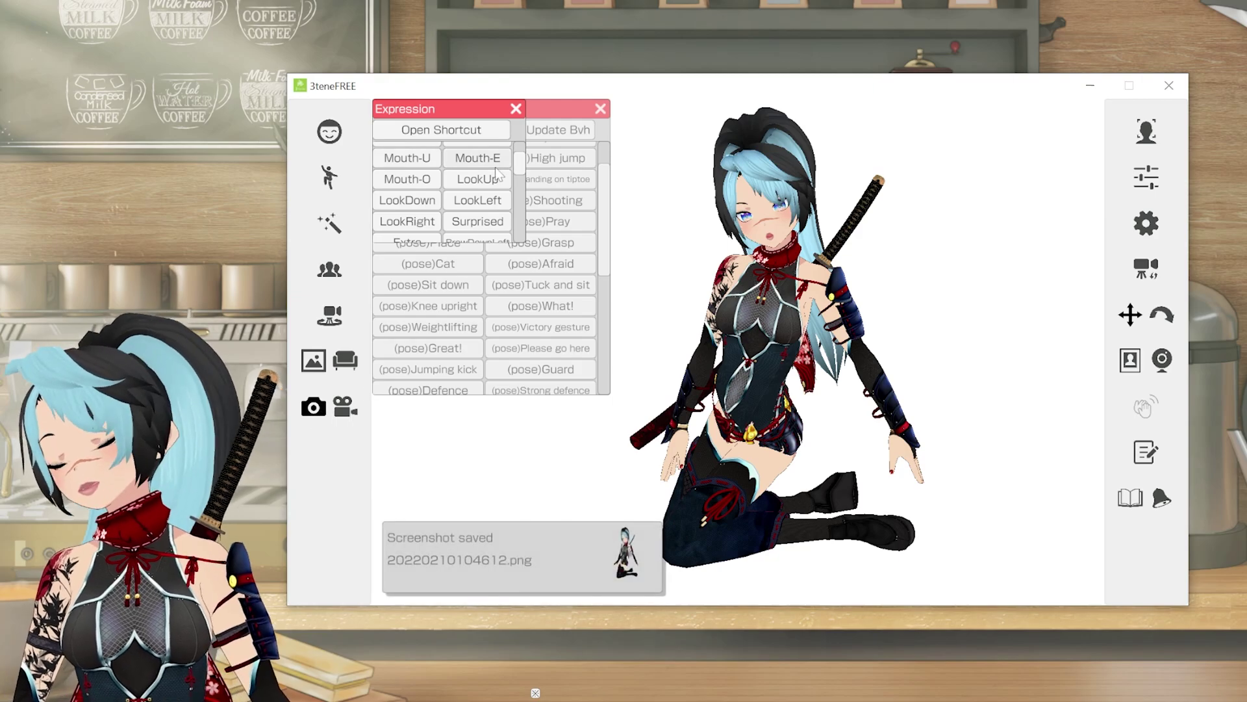
Step: Return the avatar to standing, then play an animated seated pose
click(527, 306)
scroll(851, 299, down, 3)
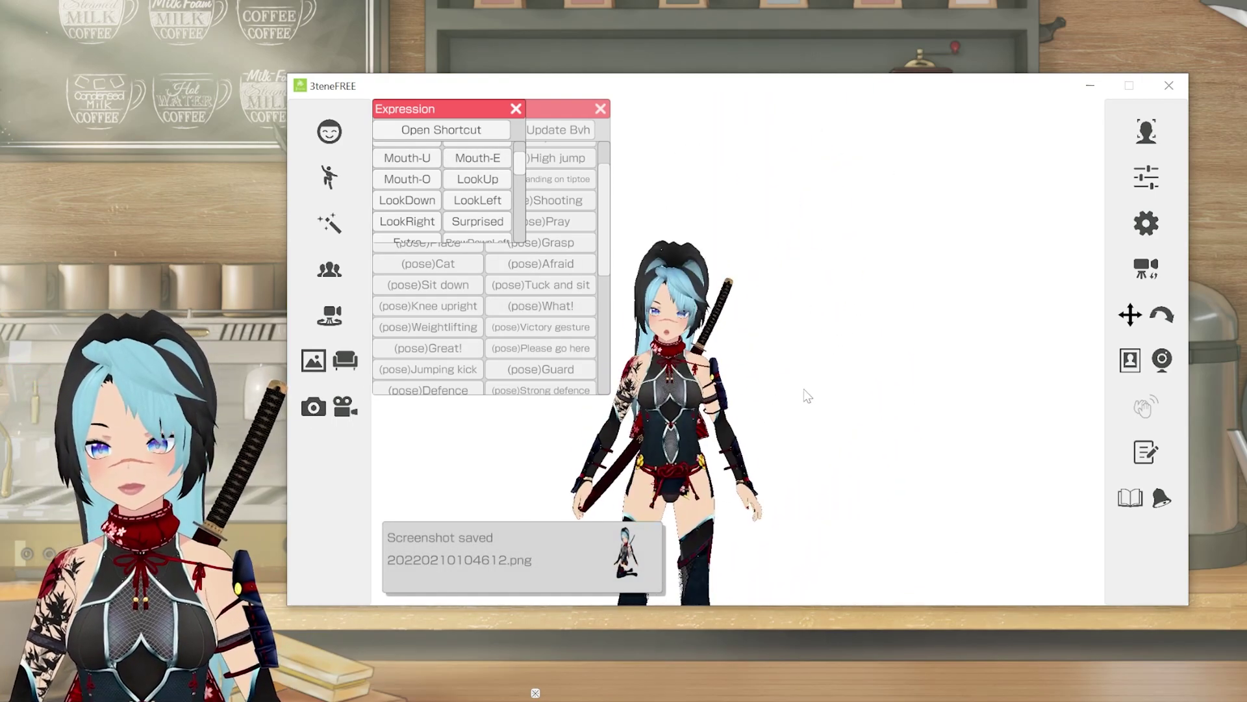
scroll(847, 349, up, 2)
click(499, 313)
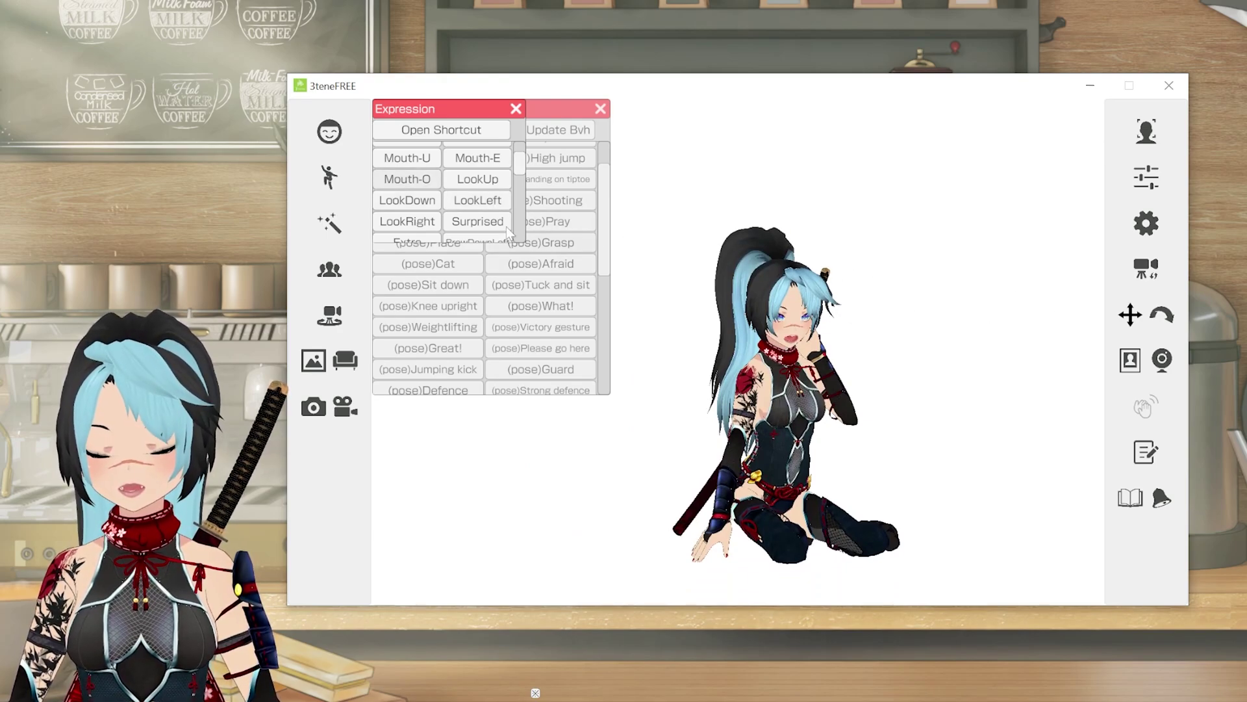
Step: Rotate and zoom the camera to frame the seated avatar, and save screenshot 20220210104644.png
scroll(410, 218, down, 3)
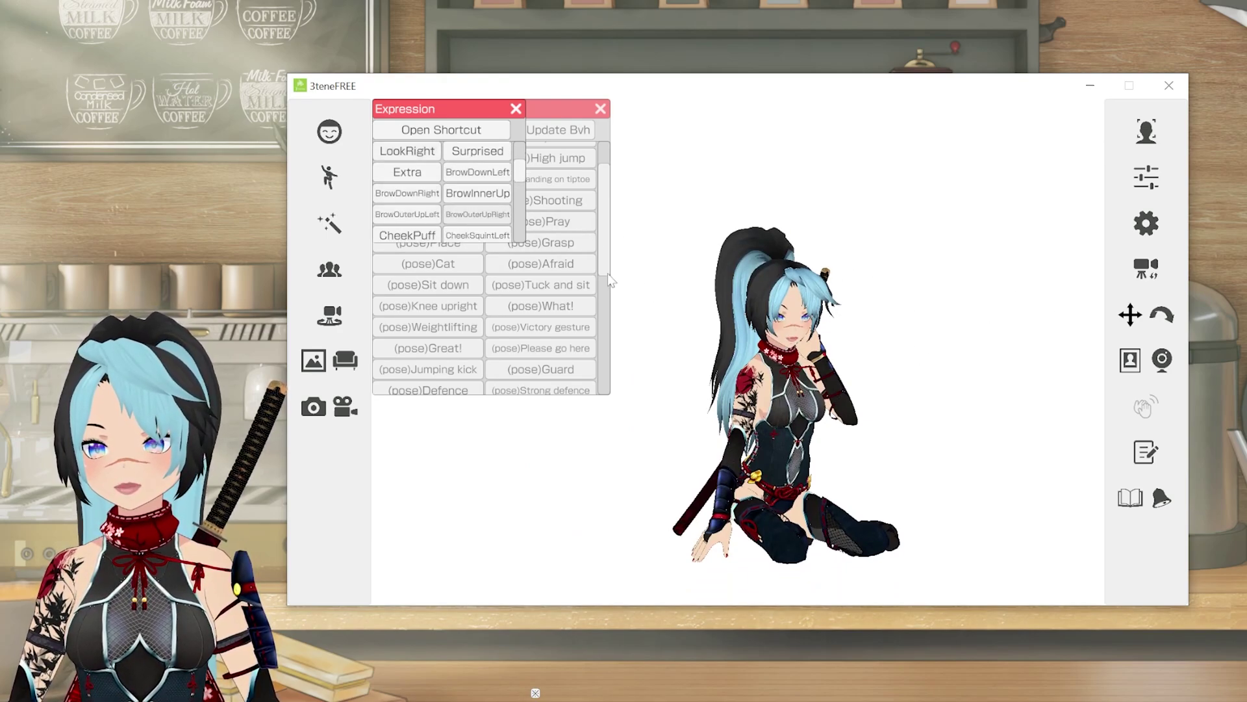
click(1146, 315)
scroll(885, 328, up, 5)
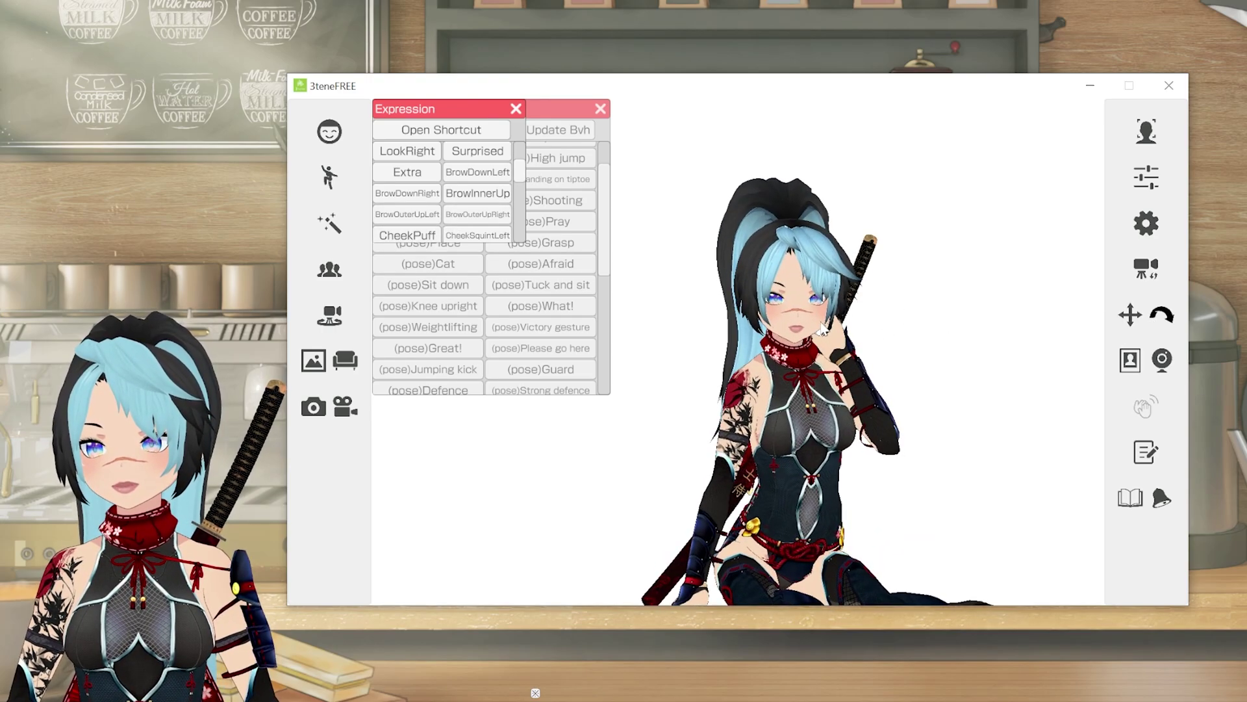
scroll(822, 329, down, 2)
click(1131, 315)
drag(1014, 312, 914, 318)
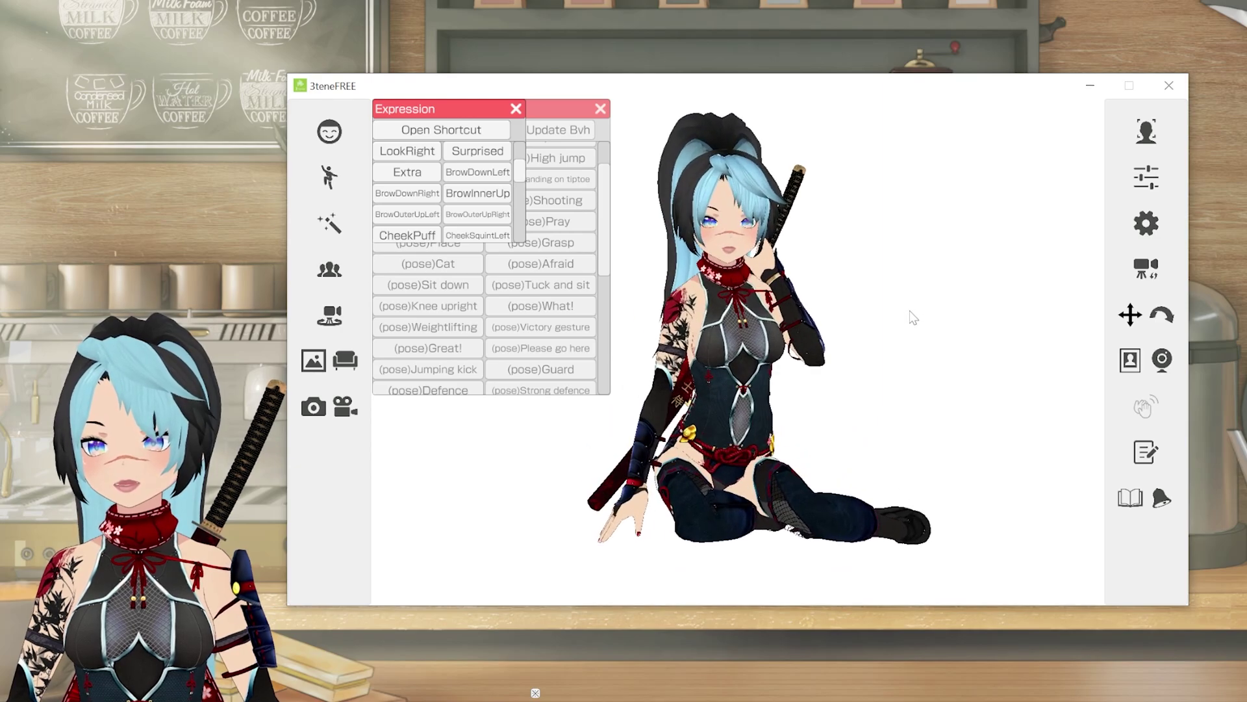
scroll(893, 318, down, 1)
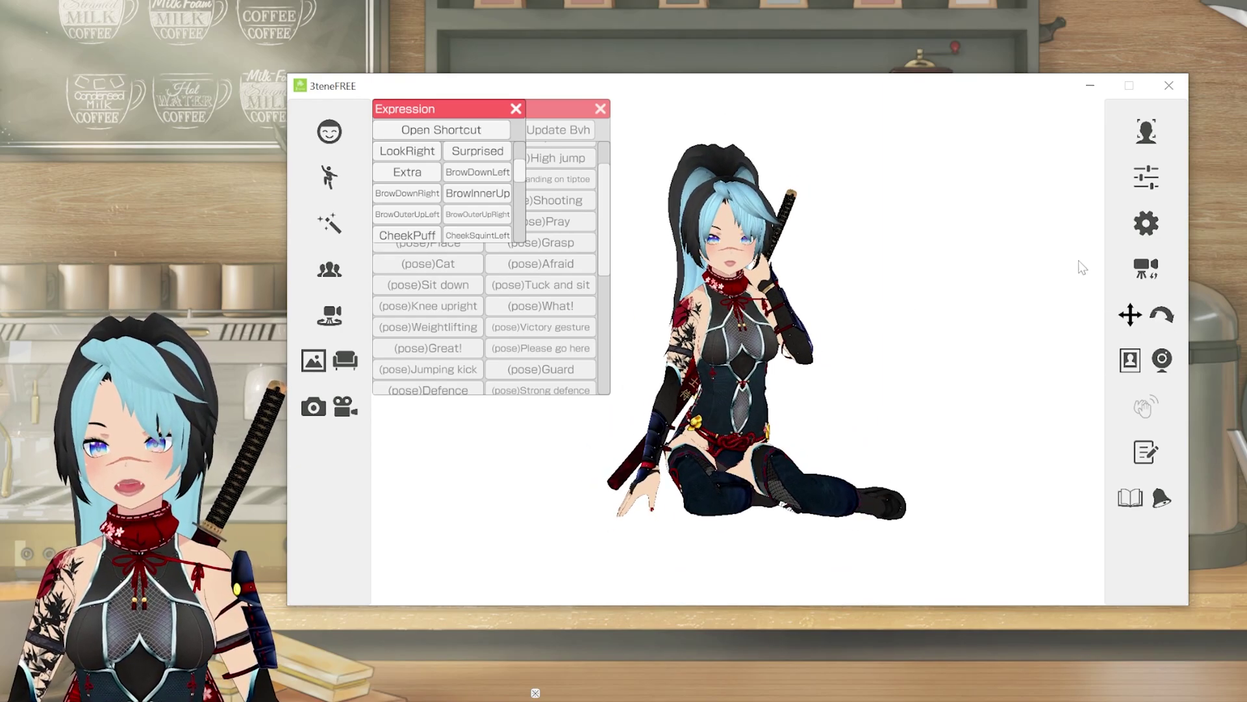
scroll(923, 267, up, 1)
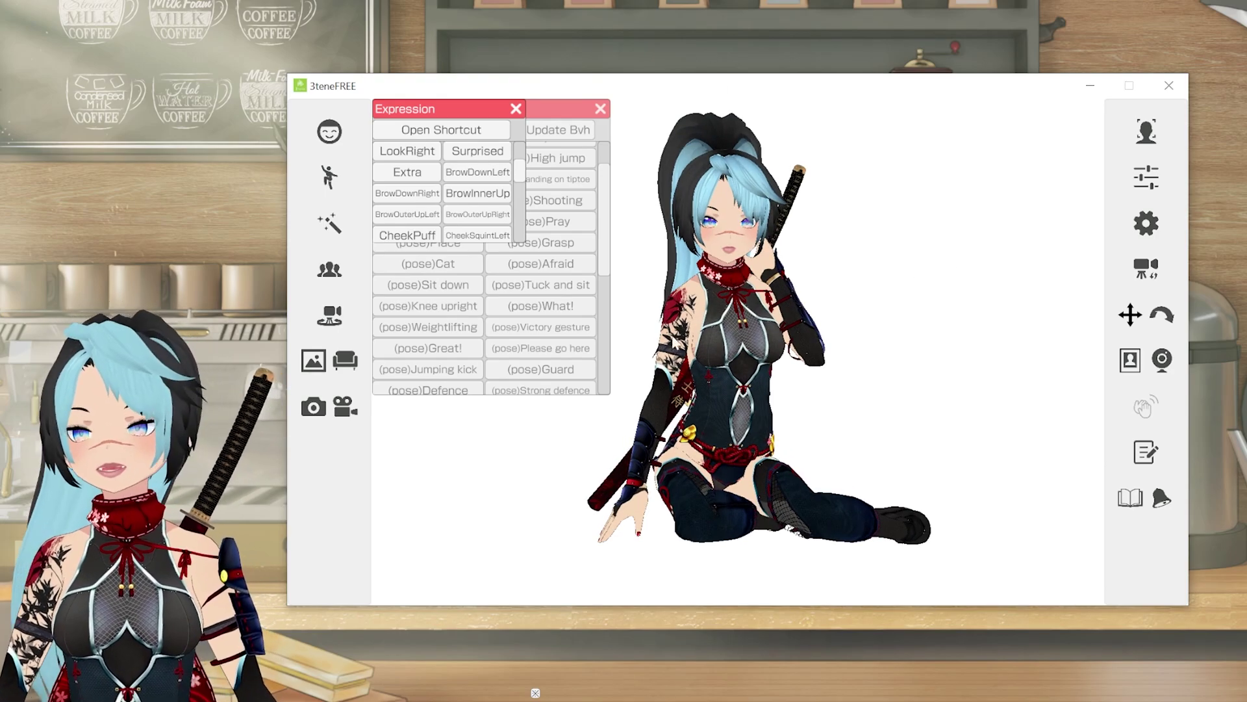
click(314, 407)
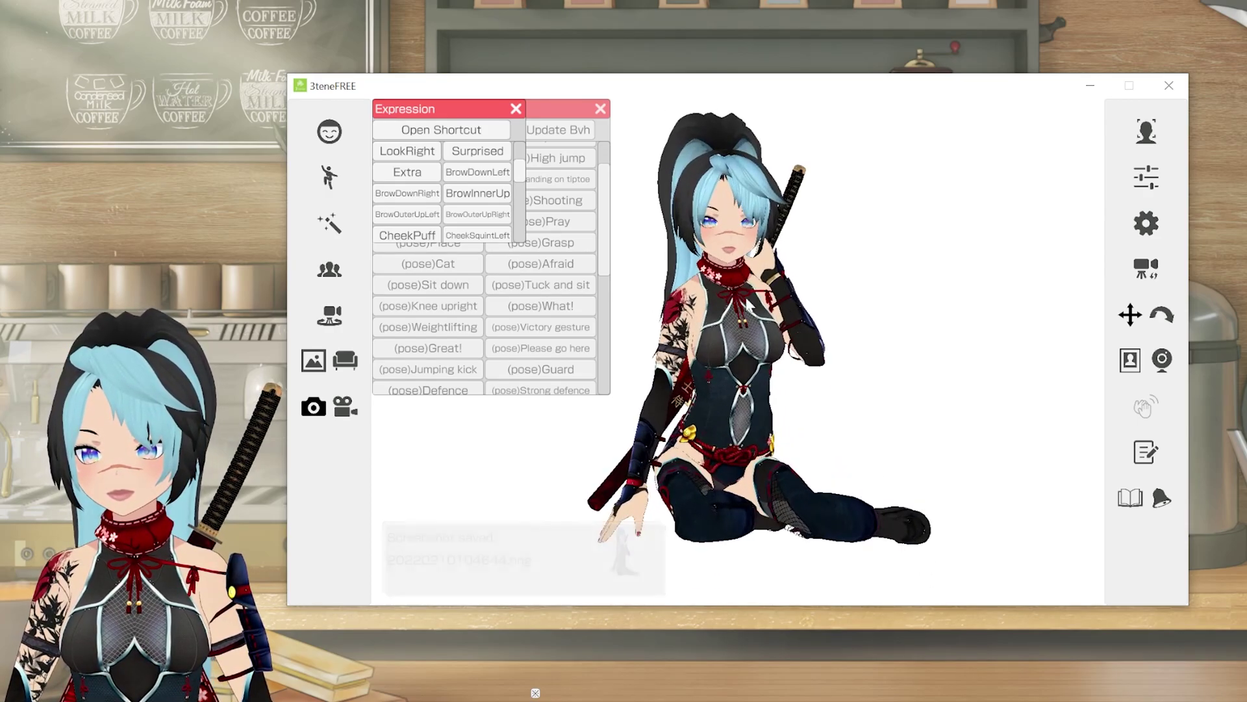
Step: Switch to rotate mode and put the avatar into a kneeling pose
click(1161, 315)
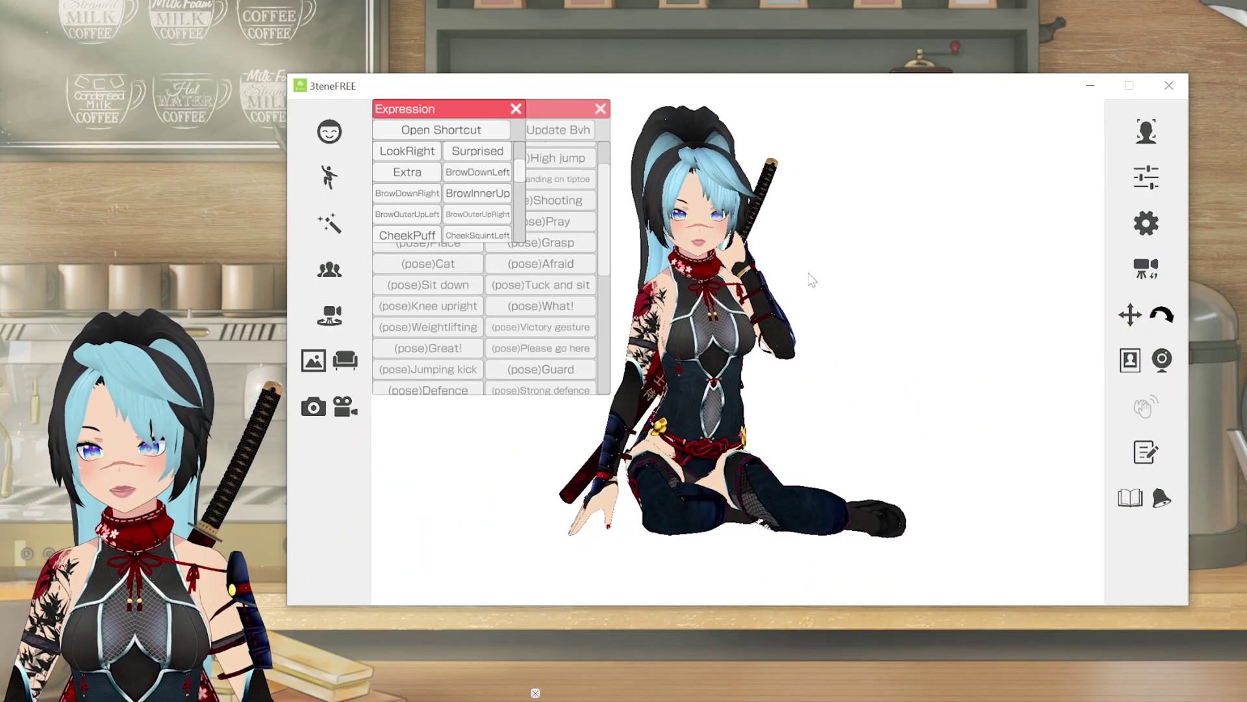
click(514, 311)
scroll(537, 311, down, 1)
scroll(463, 218, down, 2)
scroll(482, 222, down, 4)
scroll(482, 222, down, 2)
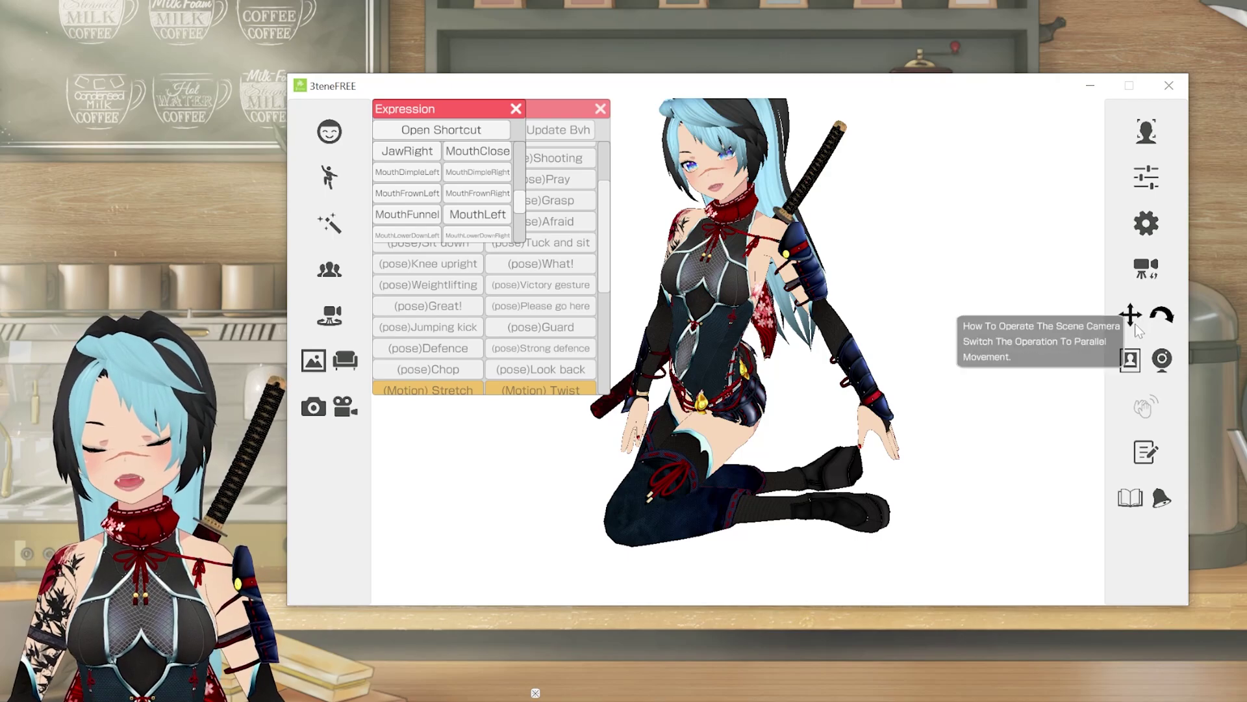
Step: Orbit around the kneeling avatar, then apply the Look back pose so she stands with her back turned
drag(1162, 318, 881, 273)
scroll(881, 273, down, 2)
scroll(448, 195, down, 3)
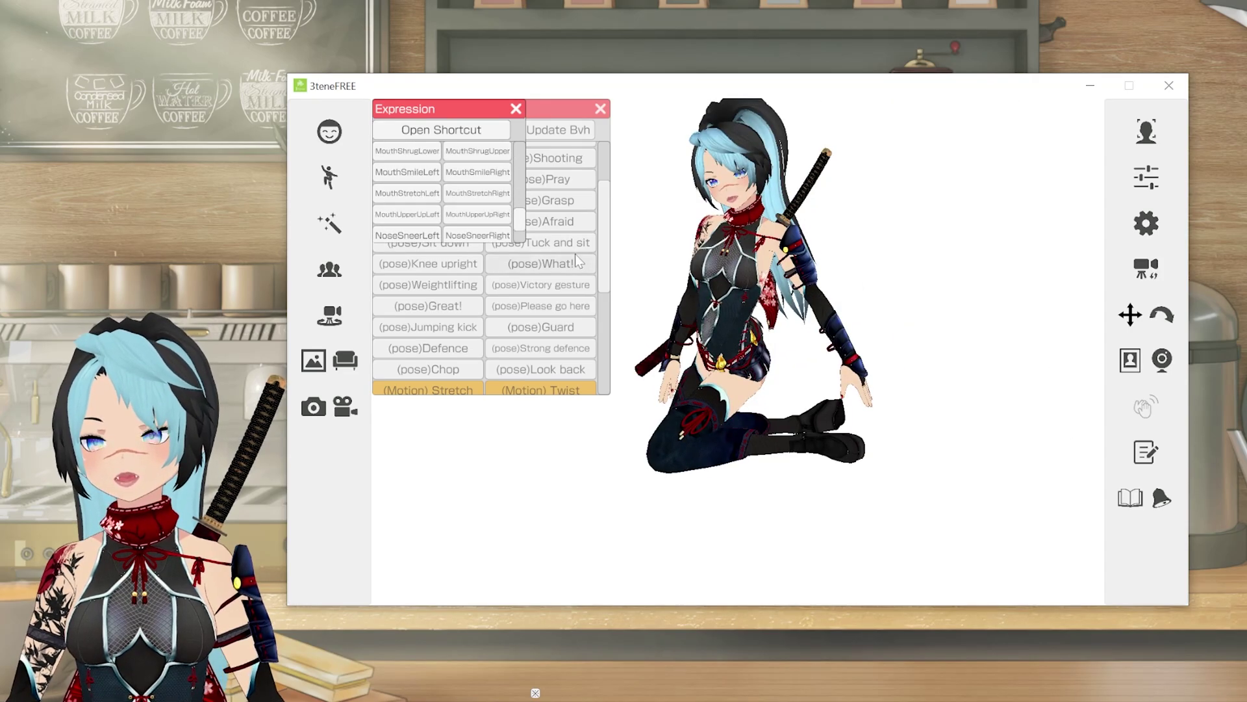
scroll(575, 260, down, 2)
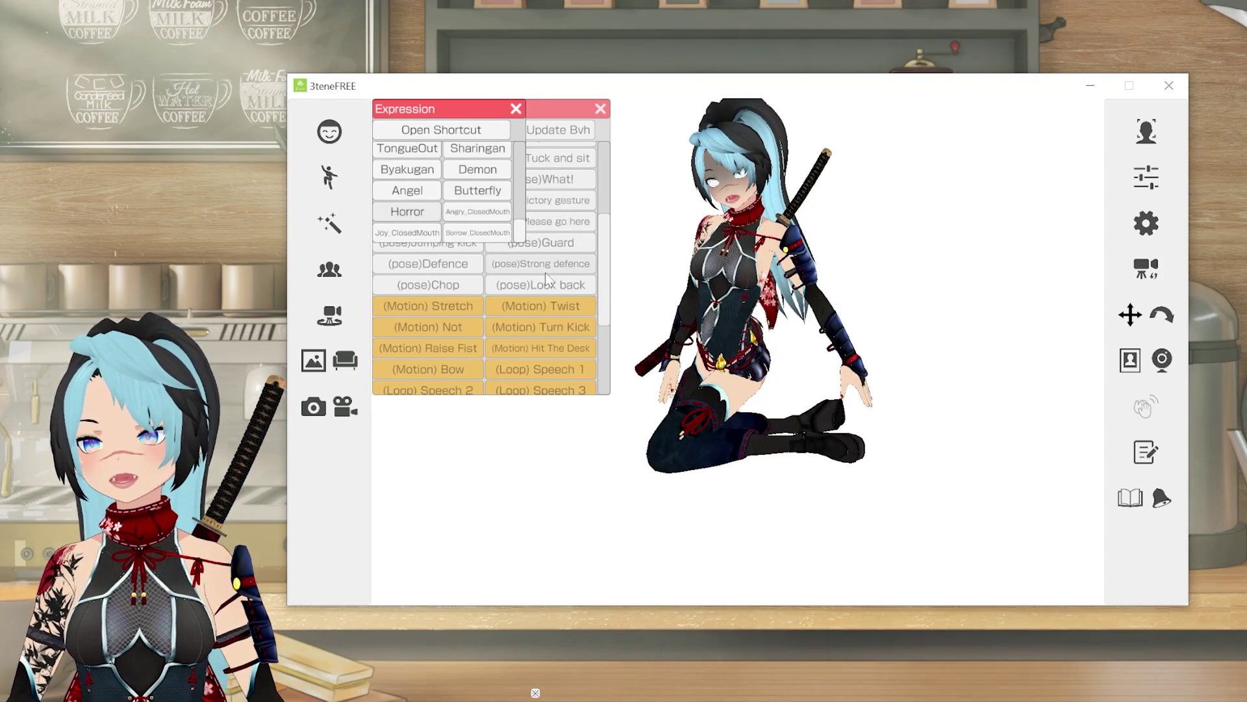
click(564, 240)
scroll(564, 241, up, 1)
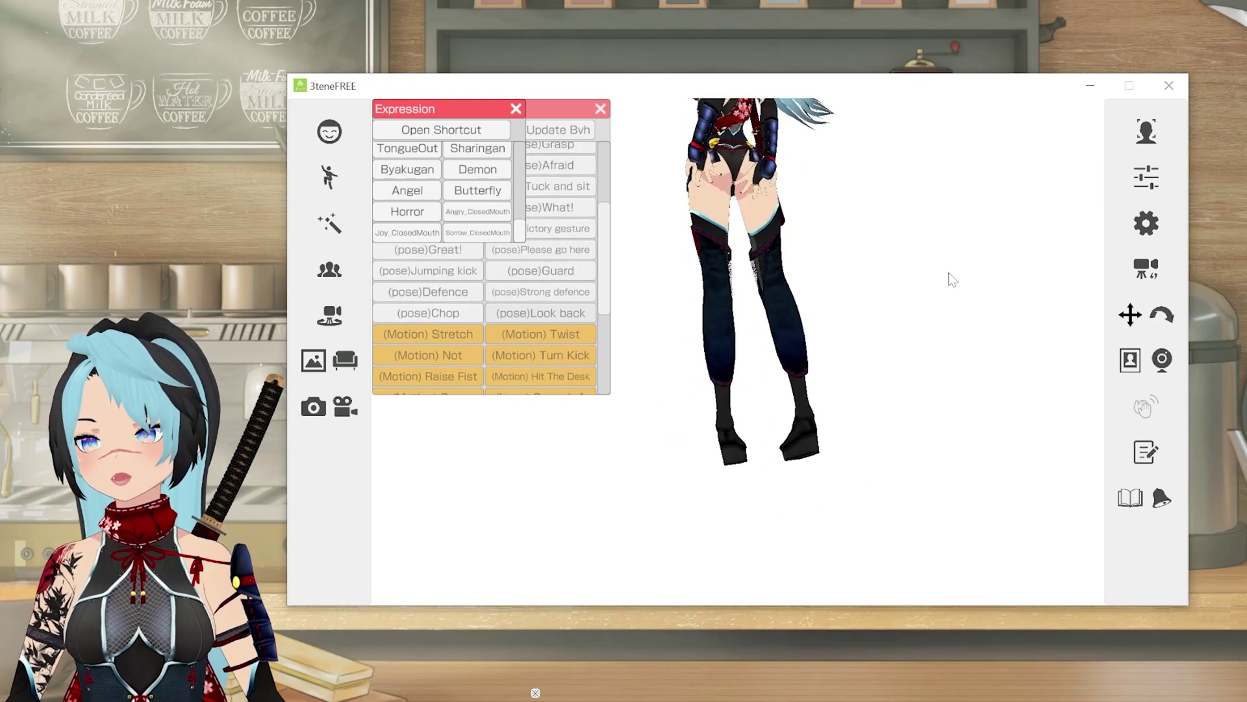